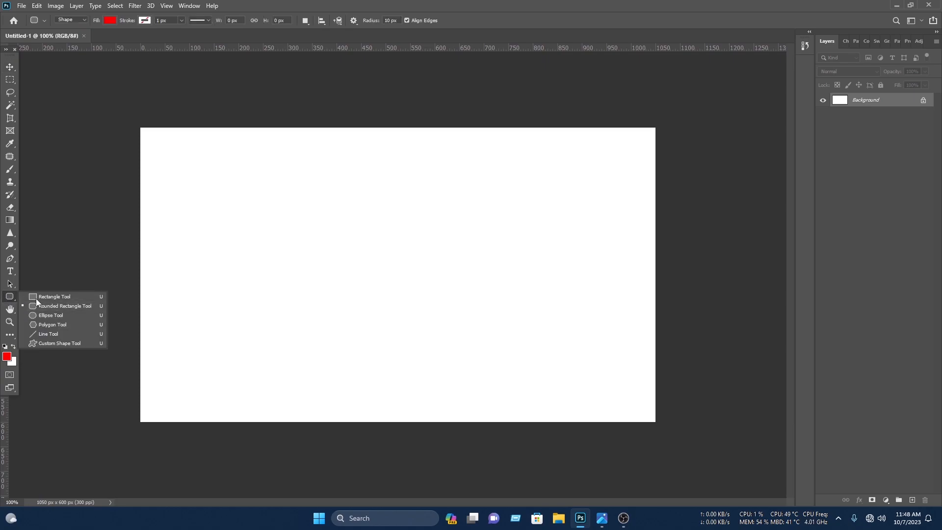
Draw a red rectangle about 1062 by 75 px across the full width of the canvas at its lower edge
left_click(51, 303)
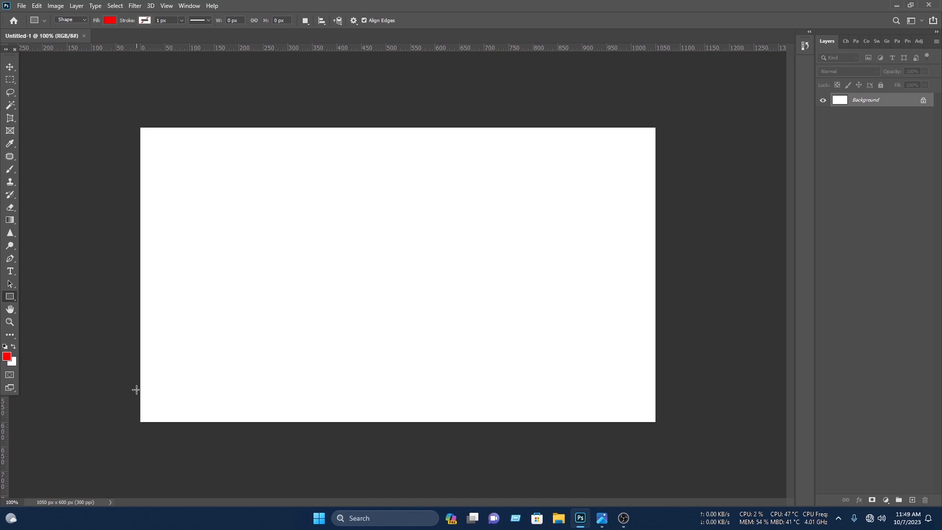
left_click_drag(138, 389, 660, 426)
key("v")
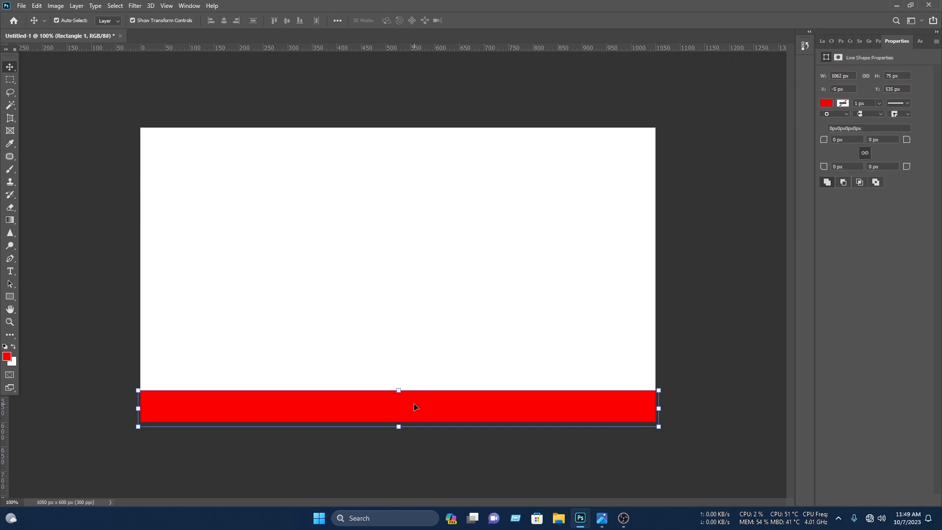
Duplicate the red bar and stretch the copy upward to a height of about 216 px
left_click_drag(415, 412, 399, 431, "alt")
left_click_drag(399, 371, 403, 324)
left_click(487, 21)
Fill the taller copy with green and place its layer beneath the original red bar
left_click(826, 104)
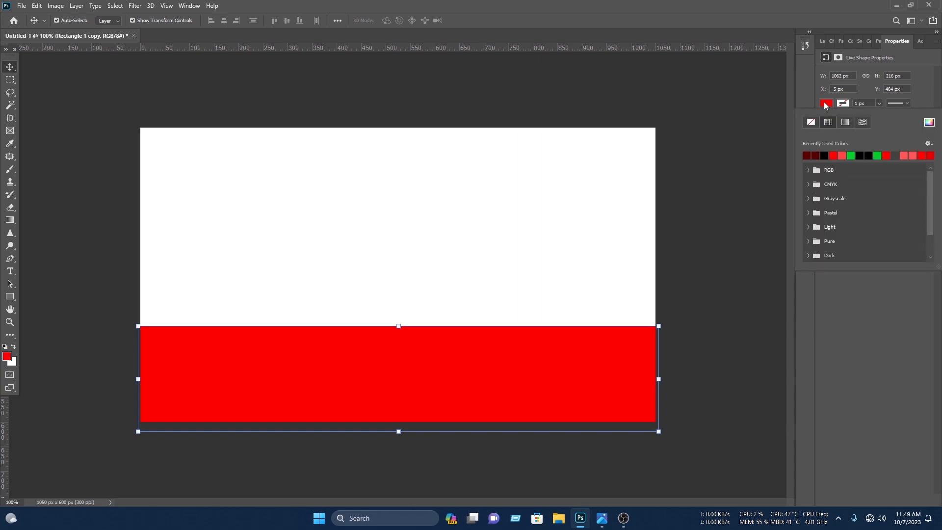
left_click(878, 156)
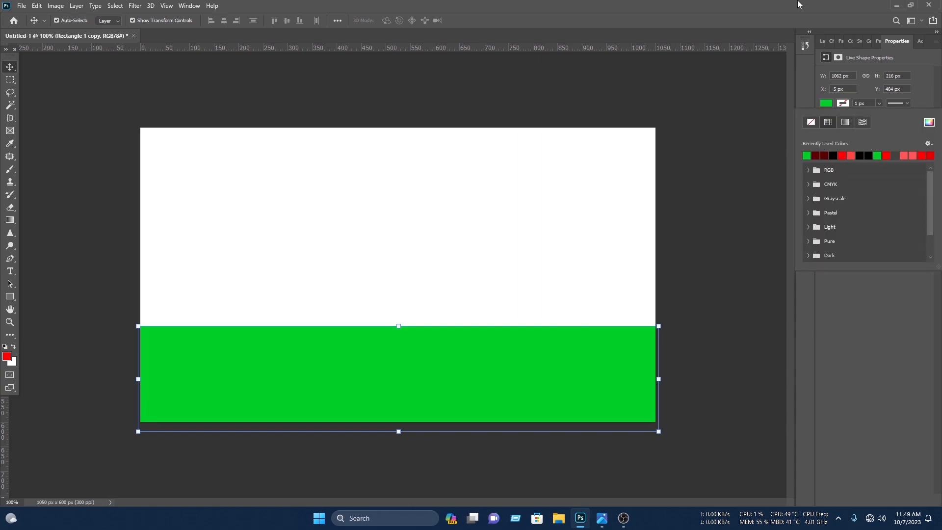
left_click(824, 43)
left_click_drag(880, 101, 867, 137)
left_click(665, 310)
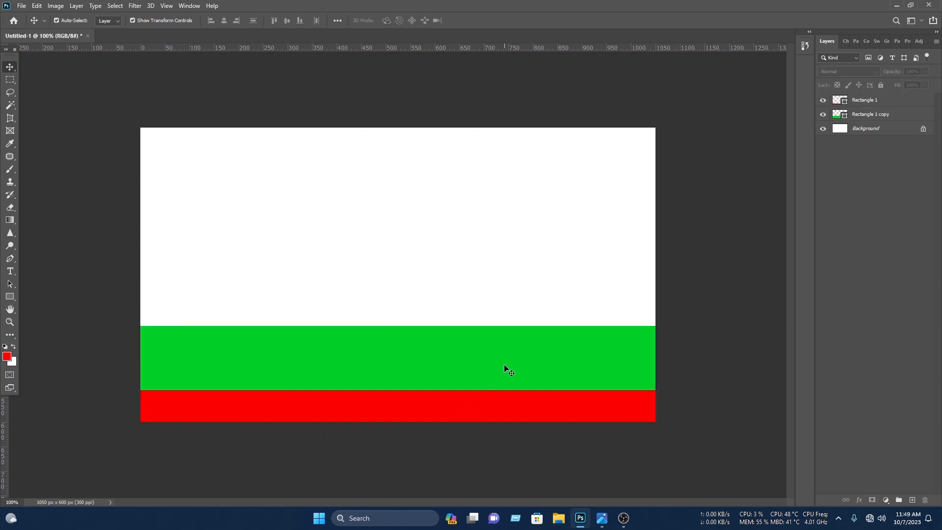
Add a 6 px black inside stroke to the green bar
left_click(878, 114)
right_click(874, 114)
left_click(842, 106)
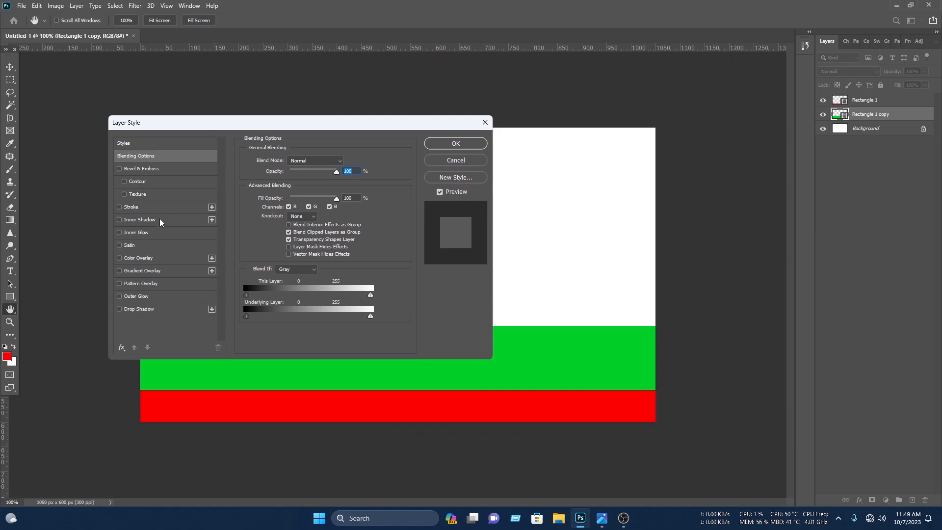
left_click(152, 208)
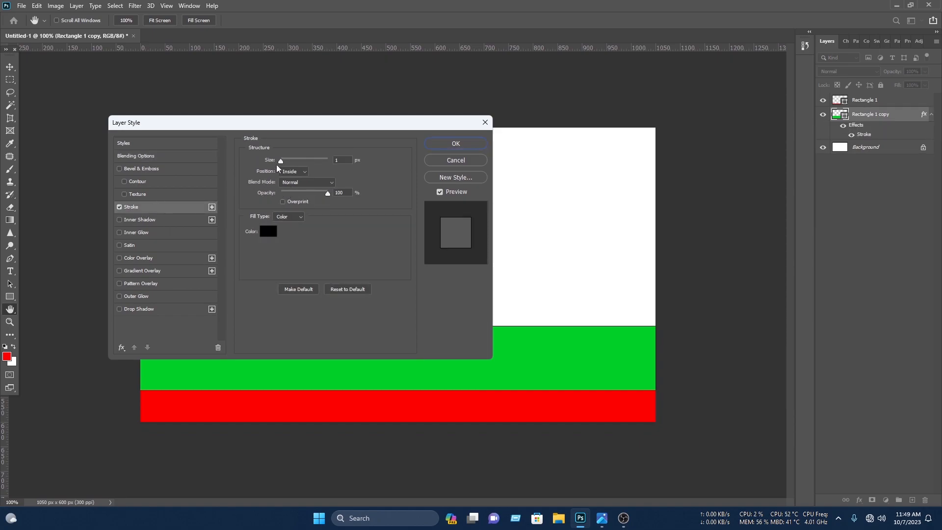
left_click_drag(281, 162, 283, 163)
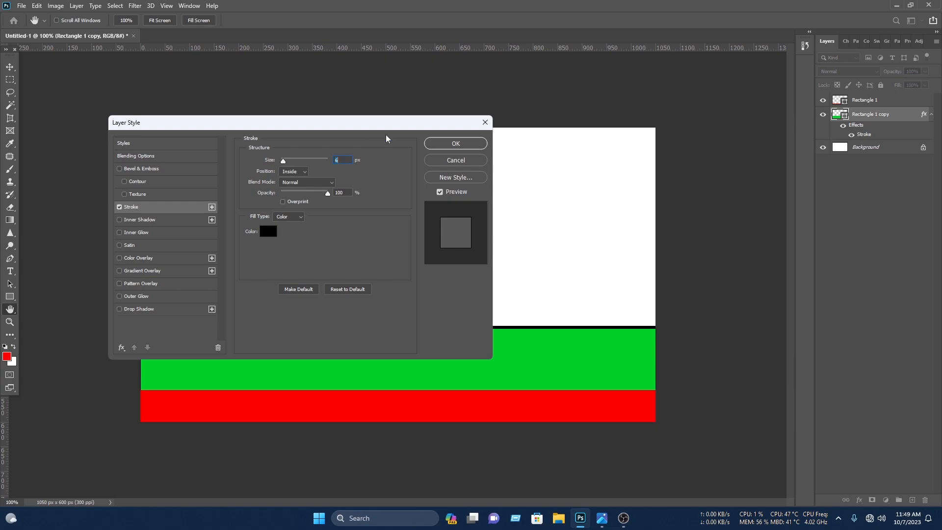
left_click(465, 145)
Draw a rectangle over the left half of the green bar, resting just above the red bar, and fill it black
left_click(790, 319)
left_click(9, 297)
left_click_drag(129, 284, 400, 395)
key("v")
left_click_drag(326, 353, 326, 344)
left_click(827, 104)
left_click(862, 155)
Distort the black rectangle so its right side slants inward toward the top, and widen it past the canvas's left edge
key("ctrl+t")
right_click(299, 336)
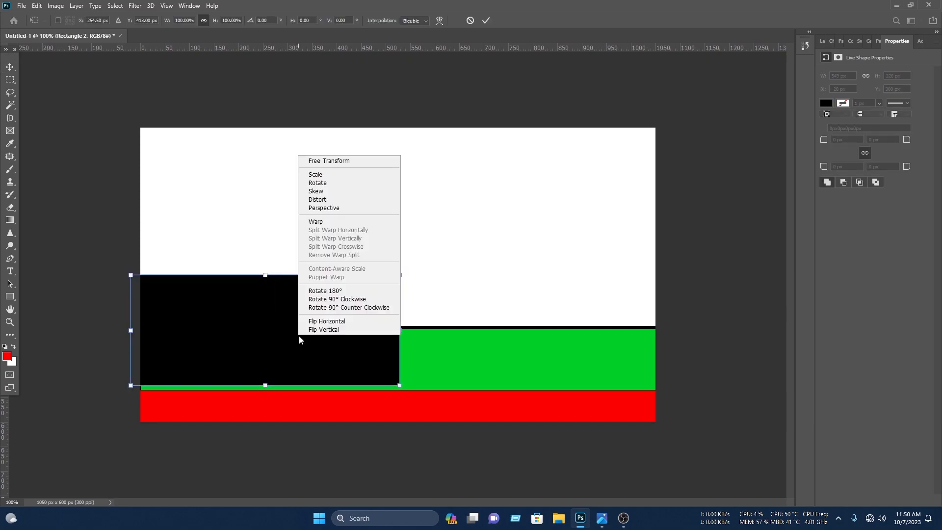
left_click(323, 199)
left_click_drag(400, 273, 350, 296)
left_click(485, 21)
left_click_drag(130, 329, 91, 328)
left_click_drag(235, 327, 269, 327)
key("Return")
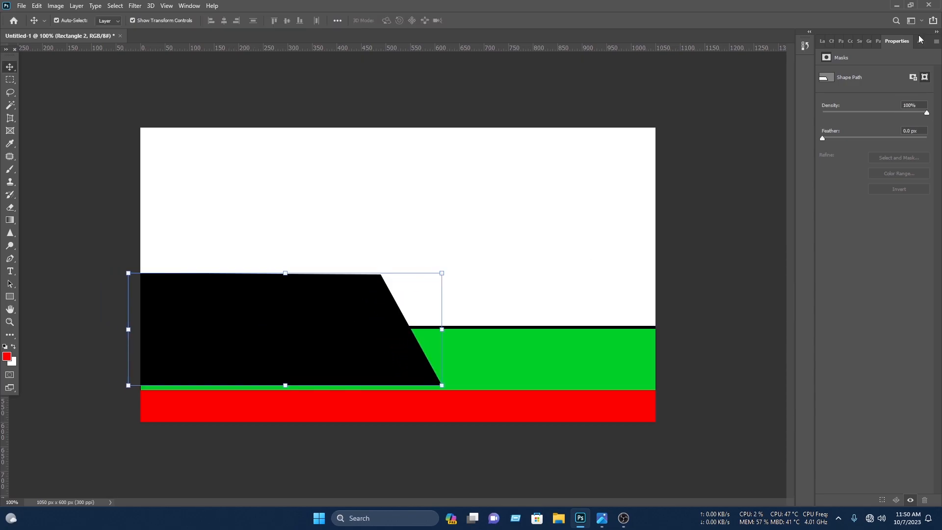
Recolor the slanted black shape to bright yellow, #e4ff00
left_click(822, 43)
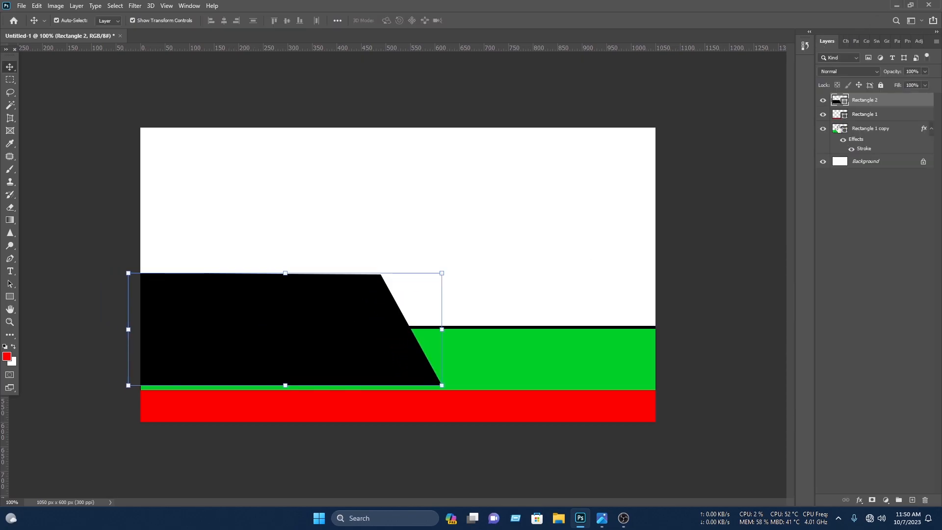
double_click(838, 100)
left_click_drag(738, 322, 738, 362)
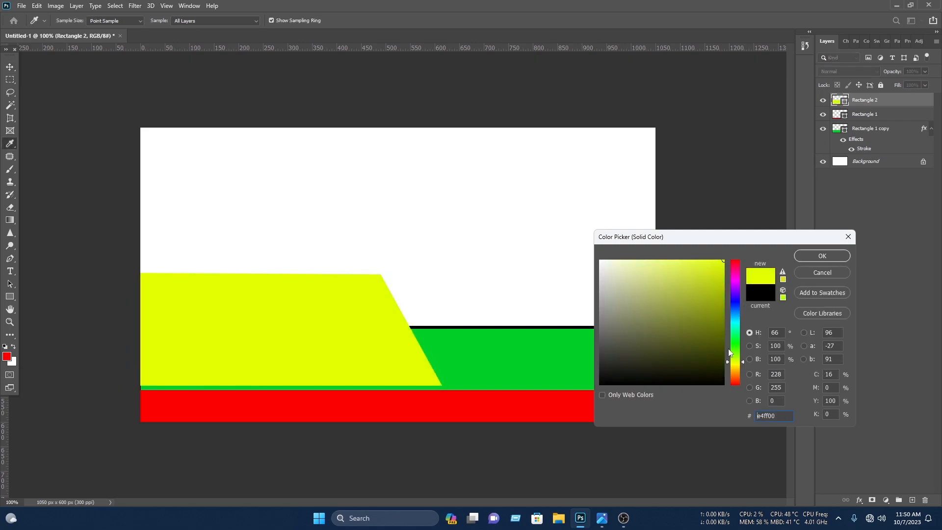
left_click(823, 254)
key("v")
left_click(529, 231)
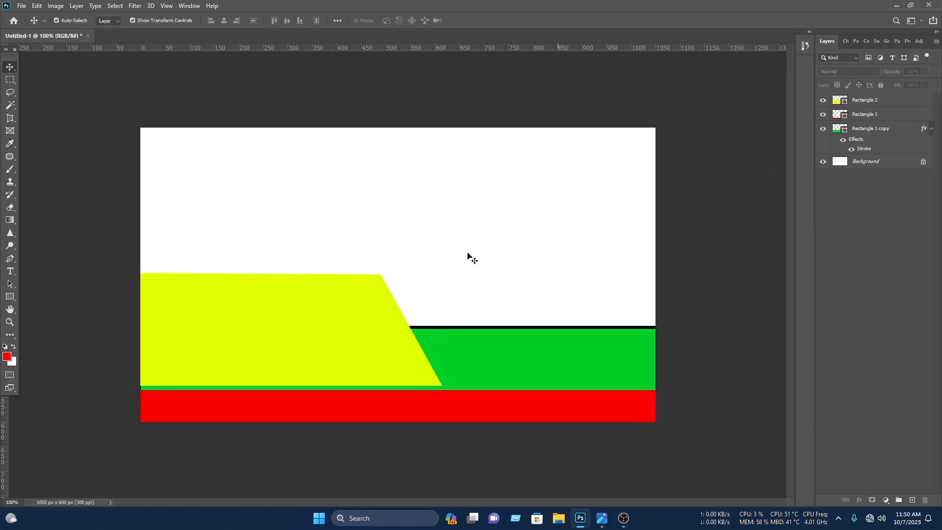
Draw a narrow red rectangle about 70 by 254 px and place it upright over the yellow shape
left_click(10, 296)
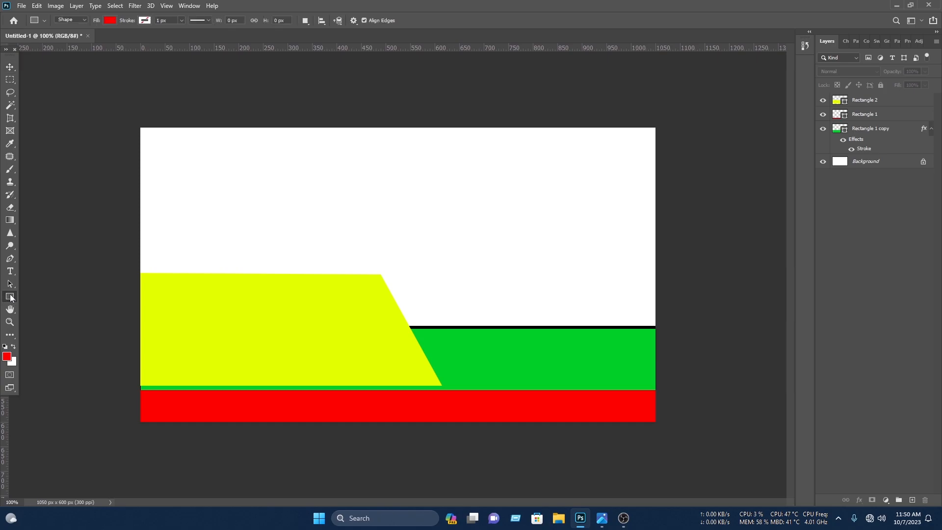
left_click_drag(452, 163, 487, 288)
key("v")
left_click_drag(476, 220, 253, 318)
Distort the narrow red rectangle into a slanted stripe whose ends meet the yellow shape's upper and lower edges
right_click(260, 312)
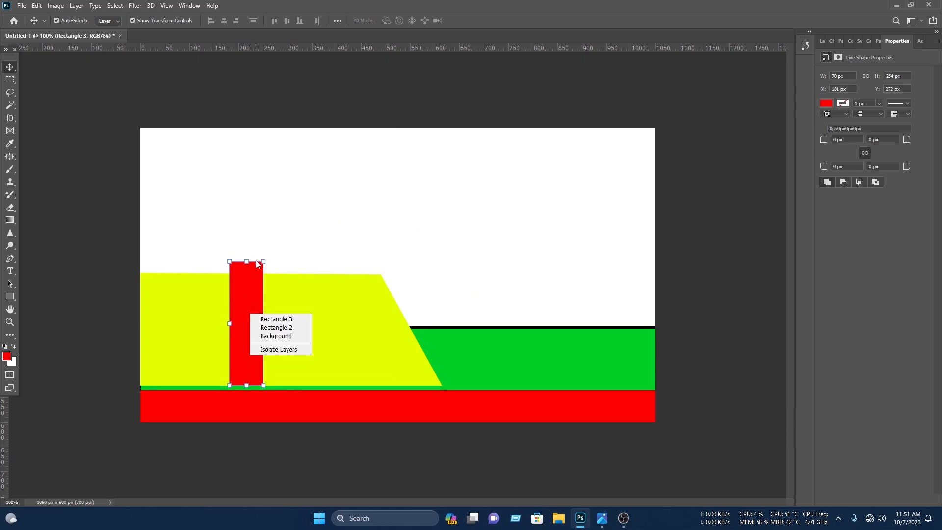
key("Escape")
key("ctrl+t")
right_click(259, 292)
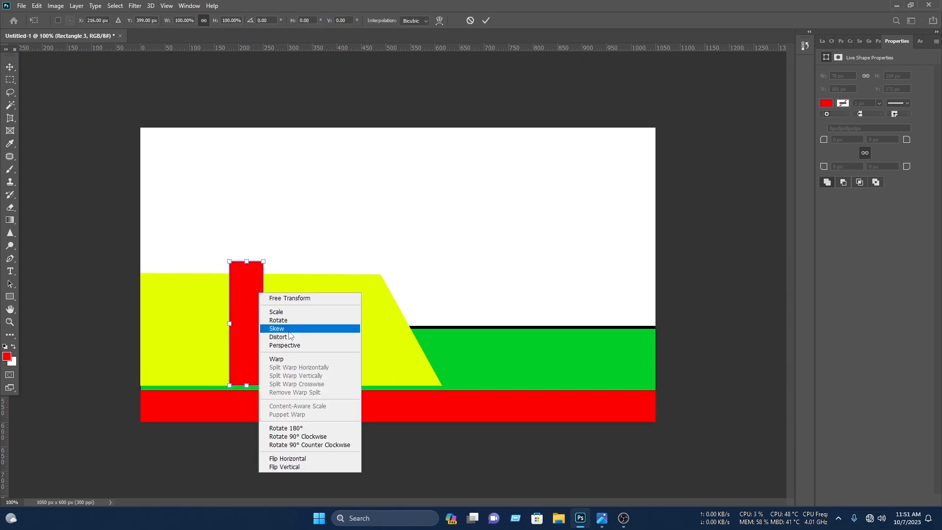
left_click(284, 336)
scroll(315, 278, "up", 6)
left_click_drag(236, 280, 362, 168)
left_click_drag(332, 131, 332, 160)
left_click_drag(258, 131, 261, 158)
left_click_drag(331, 395, 434, 396)
left_click_drag(259, 396, 383, 395)
scroll(277, 156, "up", 8)
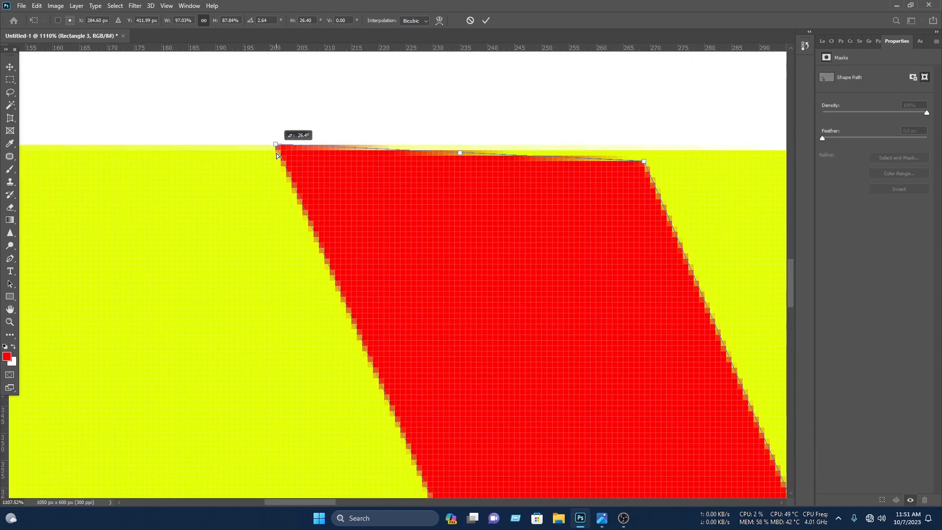
key("Return")
Narrow the slanted red stripe by pulling its right corners inward with Free Transform
scroll(296, 165, "down", 9)
left_click(373, 254)
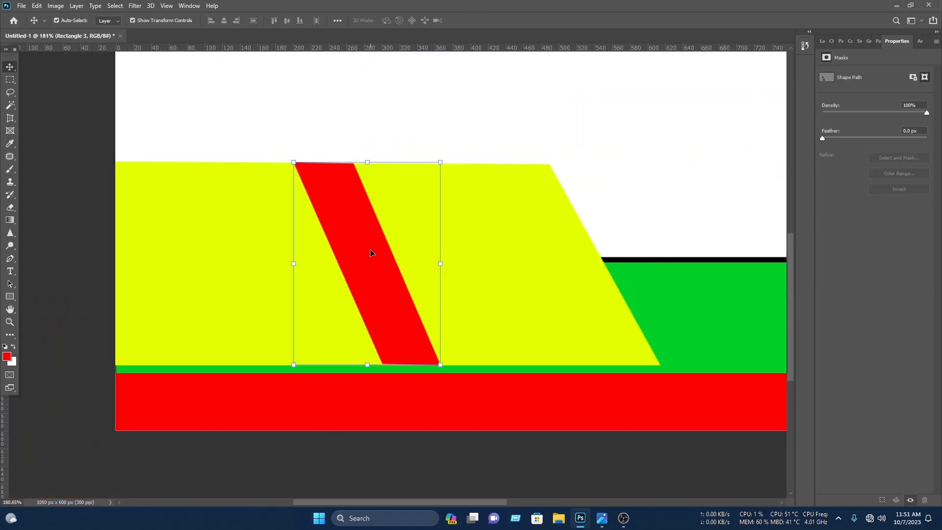
key("ctrl+t")
left_click_drag(440, 163, 400, 163)
left_click_drag(440, 365, 419, 365)
key("Return")
Distort the red stripe's corners precisely so both ends line up with the yellow shape's upper and lower edges
key("ctrl+t")
right_click(372, 259)
left_click(393, 303)
scroll(368, 319, "up", 5)
left_click_drag(162, 445, 162, 451)
left_click_drag(512, 445, 511, 447)
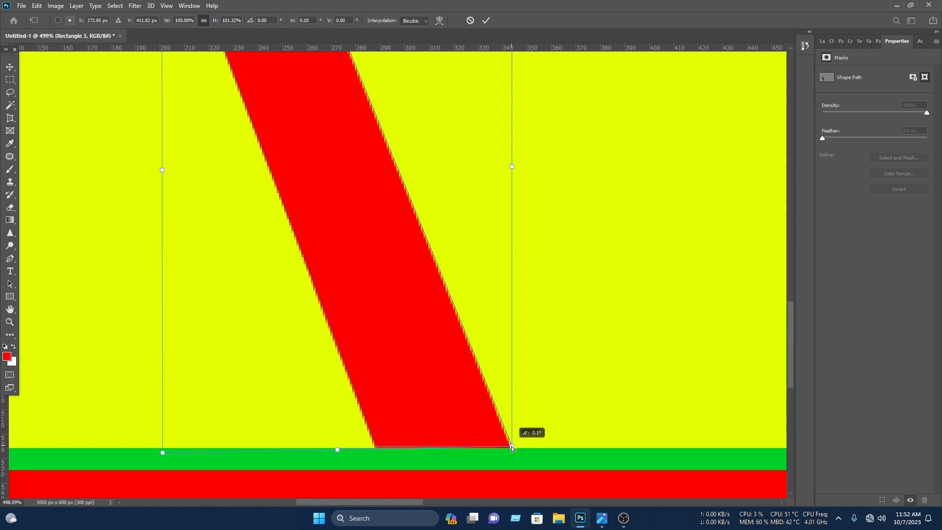
scroll(296, 227, "up", 5)
left_click_drag(511, 115, 511, 115)
left_click_drag(162, 115, 164, 119)
left_click_drag(511, 115, 513, 105)
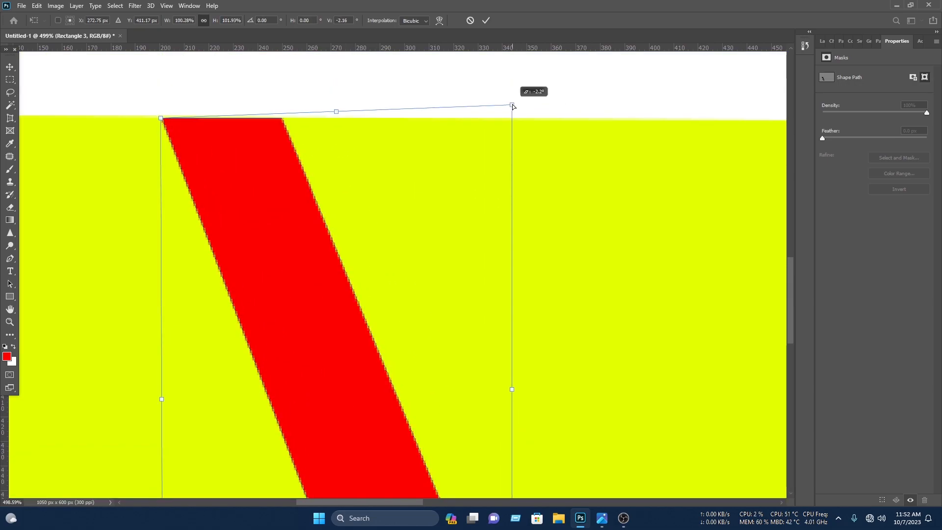
key("Return")
Shift the yellow shape together with its red stripe about 60 px to the left
left_click(441, 88)
scroll(246, 152, "down", 2)
scroll(297, 189, "down", 8)
left_click_drag(364, 319, 336, 319)
Draw a red rectangle about 561 by 259 px in the white area to the right of the yellow shape
left_click(10, 297)
left_click_drag(361, 188, 630, 312)
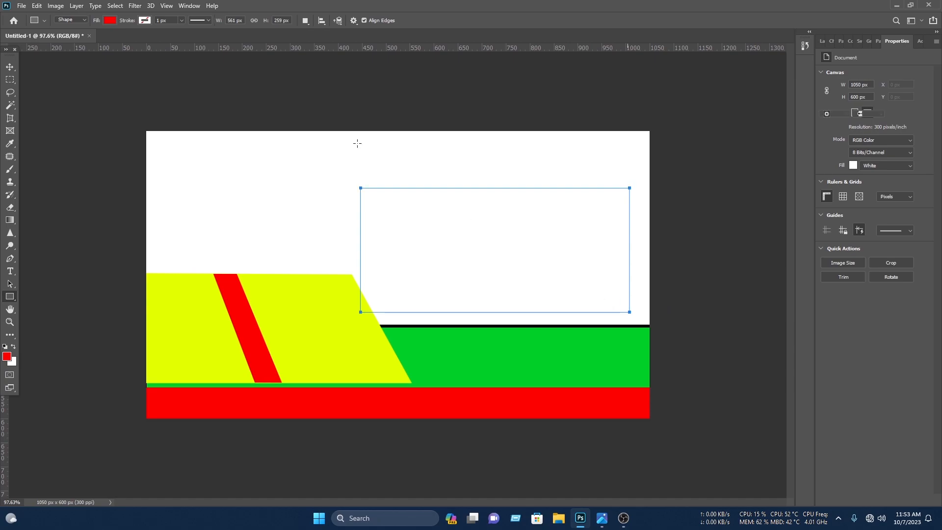
left_click(10, 67)
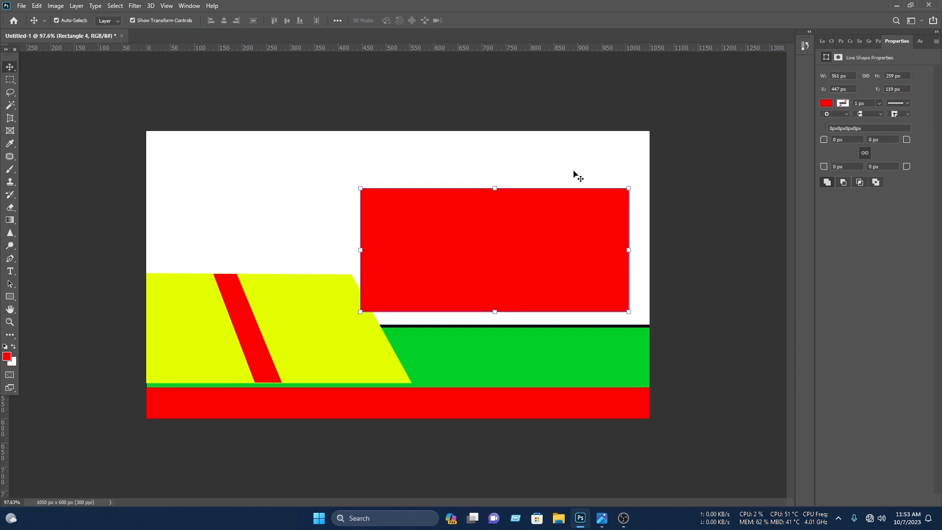
Rotate and enlarge the new red rectangle into a wide diagonal band rising toward the canvas's upper-right corner
left_click_drag(637, 181, 583, 120)
left_click_drag(541, 228, 559, 221)
left_click_drag(419, 338, 264, 457)
left_click_drag(511, 279, 516, 259)
key("Return")
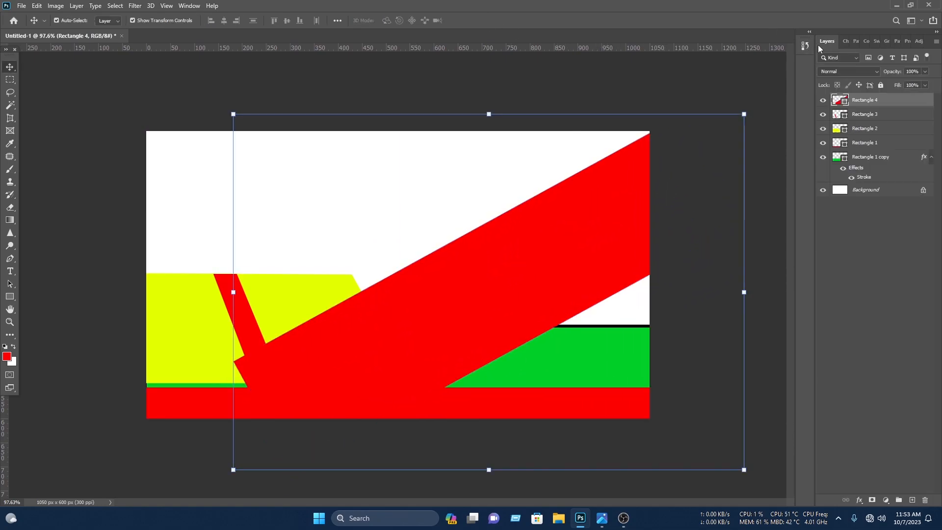
Recolor the diagonal band to orange and send its layer to the back, just above the background
left_click(822, 41)
double_click(839, 100)
left_click(735, 345)
left_click_drag(734, 362, 731, 370)
key("Return")
key("v")
key("ctrl+shift+bracketleft")
Rotate the orange band to a steeper angle and reposition it so it rises from behind the yellow shape's slanted edge
left_click_drag(751, 293, 759, 251)
left_click_drag(635, 213, 654, 227)
left_click(486, 21)
left_click(554, 88)
Duplicate the orange diagonal band and fill the copy with cyan
left_click(576, 239)
left_click_drag(604, 234, 620, 245, "alt")
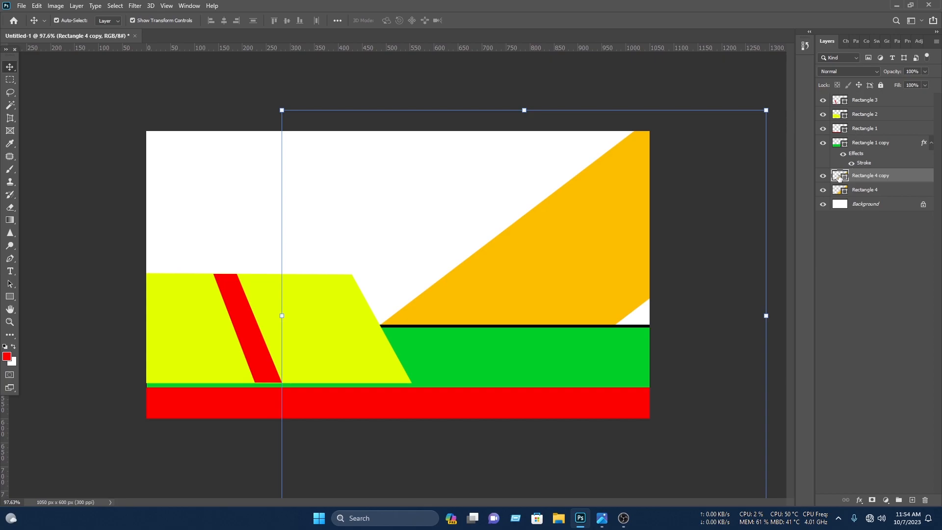
double_click(839, 176)
left_click(741, 323)
left_click(822, 256)
key("v")
Resize, rotate and reposition the cyan band so only a narrow orange strip shows along its upper edge
left_click_drag(601, 242, 586, 220)
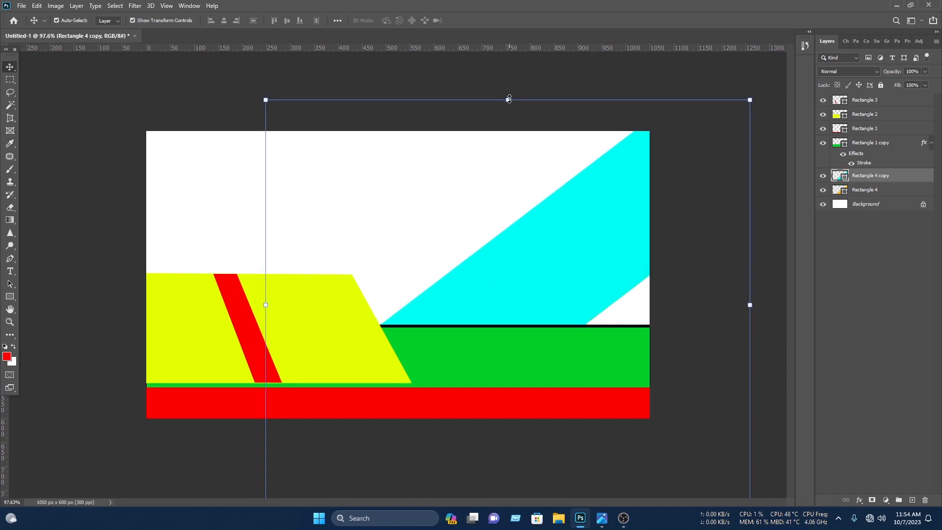
left_click_drag(515, 100, 548, 150)
left_click_drag(643, 275, 636, 238)
left_click_drag(763, 303, 765, 290)
left_click_drag(582, 241, 590, 245)
left_click_drag(770, 291, 769, 290)
left_click_drag(604, 254, 610, 257)
left_click_drag(772, 300, 772, 297)
left_click_drag(261, 139, 307, 169)
left_click_drag(615, 270, 603, 257)
left_click(486, 20)
Add a Gradient Overlay effect to the yellow slanted shape
left_click(316, 325)
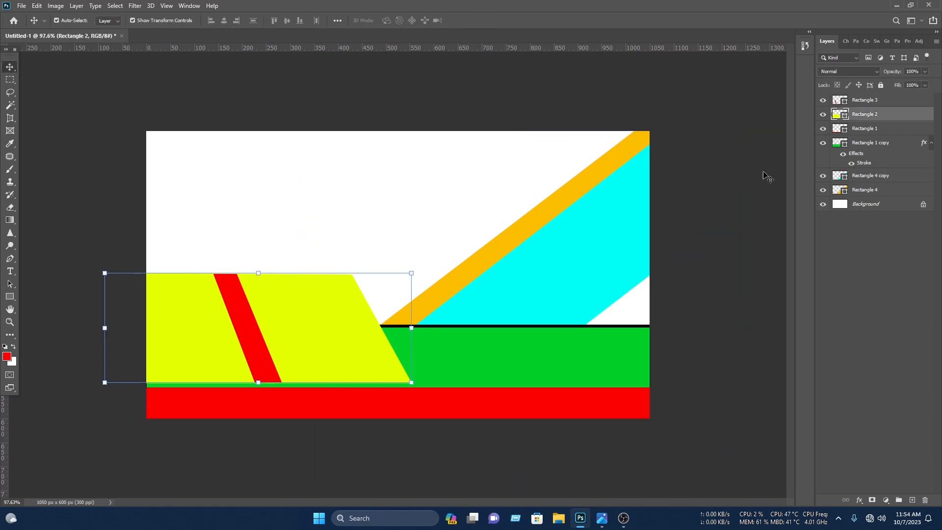
right_click(890, 115)
left_click(790, 101)
left_click(181, 271)
left_click_drag(346, 123, 678, 102)
Set the overlay gradient's starting color stop to light gold, #ffdb5e
left_click(638, 164)
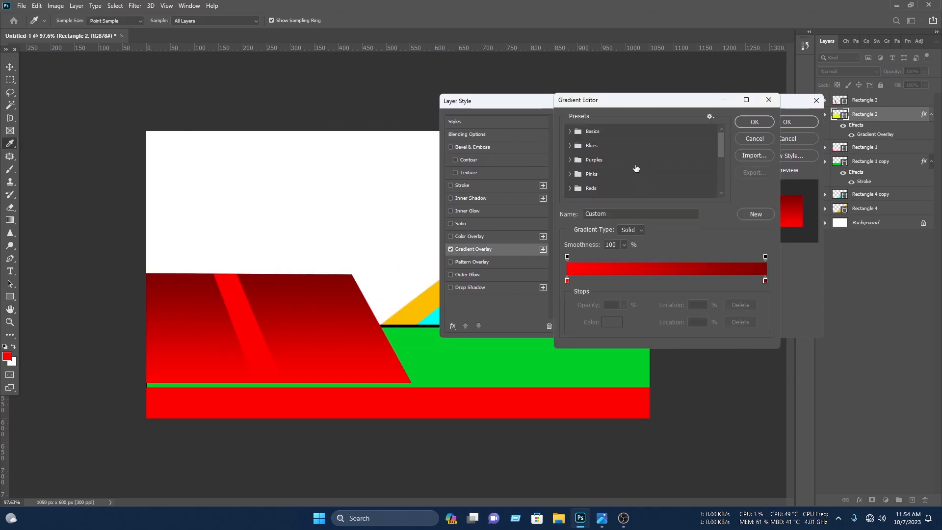
left_click(568, 281)
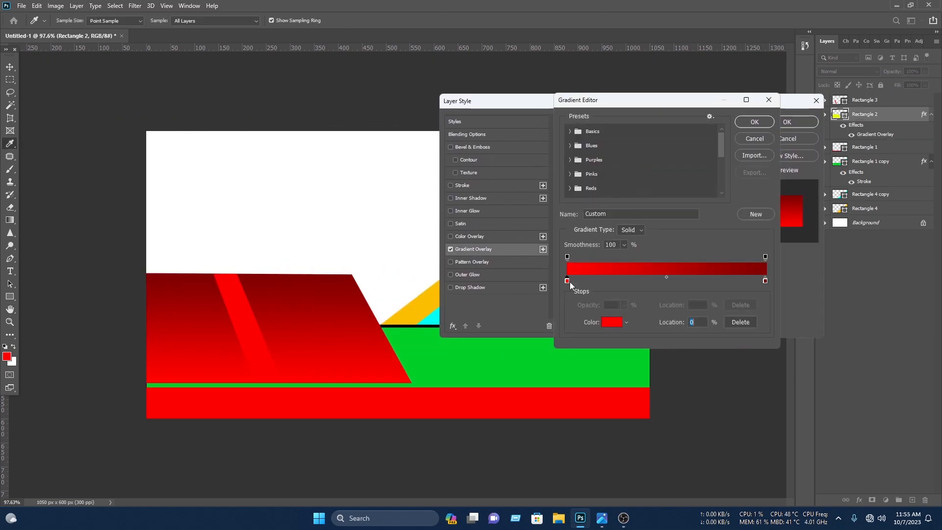
left_click(613, 322)
left_click(377, 358)
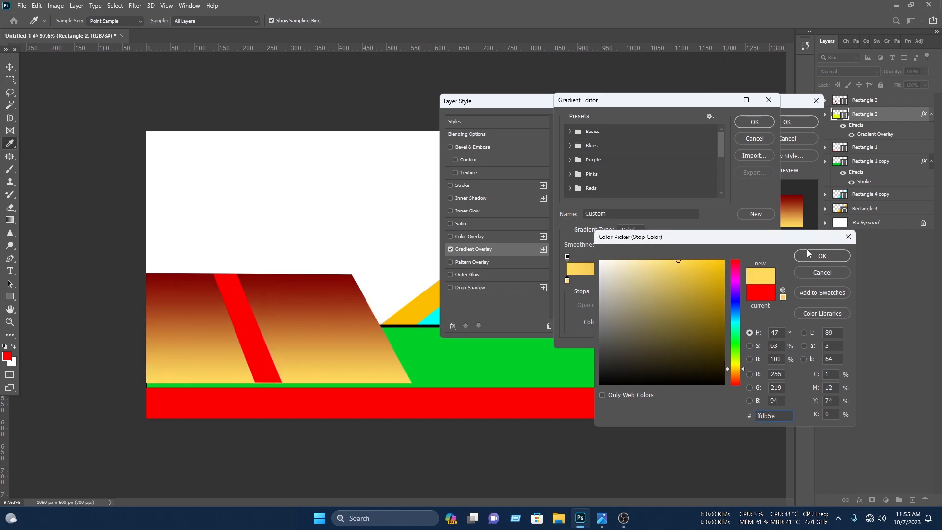
left_click(826, 257)
Set the gradient's end color stop to a deep golden orange and the overlay's angle to 77 degrees
left_click(765, 281)
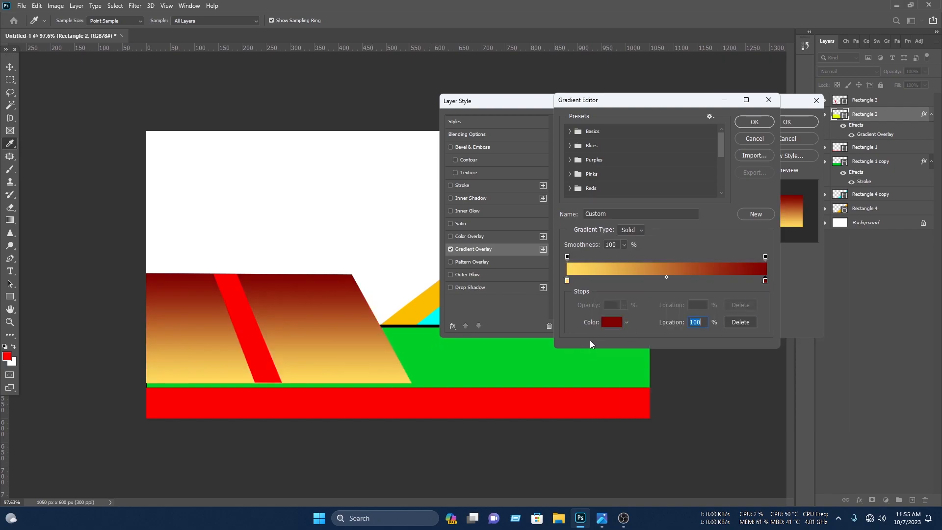
left_click(612, 325)
left_click(321, 369)
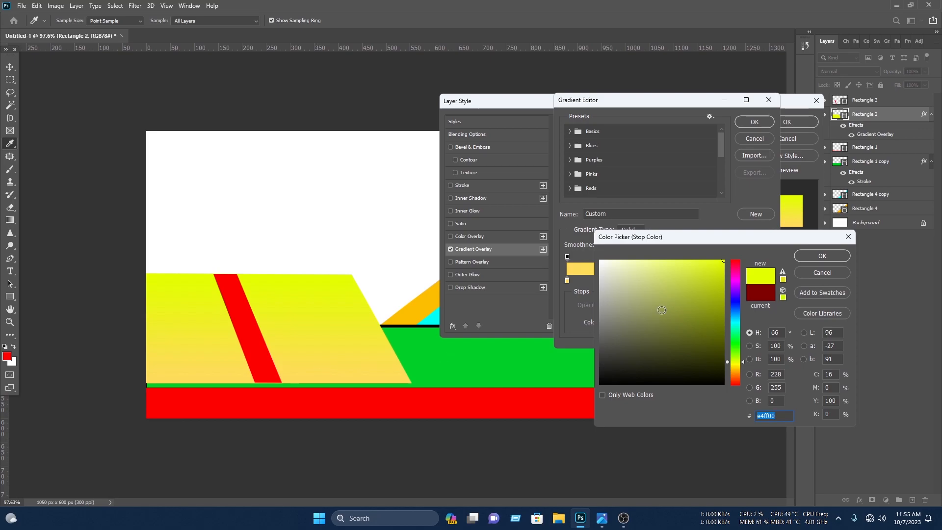
left_click_drag(712, 339, 723, 307)
left_click_drag(735, 363, 736, 370)
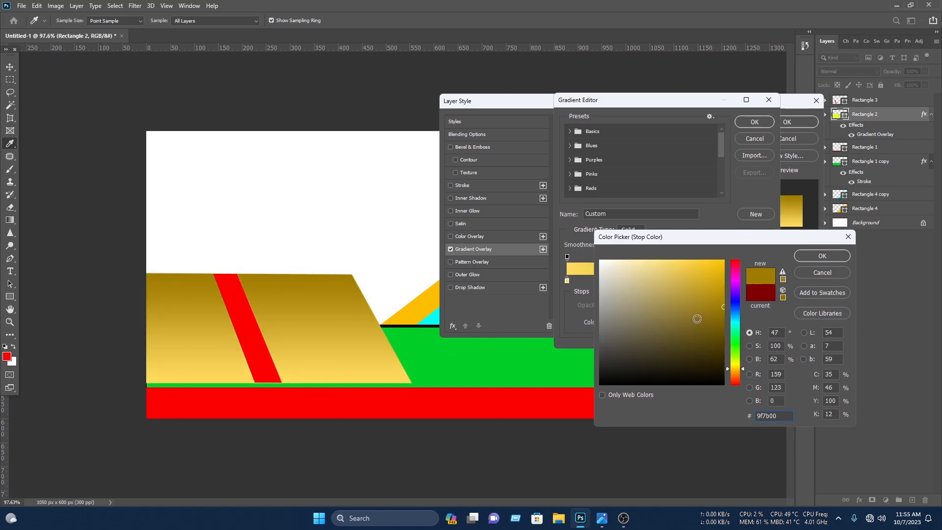
left_click_drag(697, 312, 724, 273)
left_click(820, 256)
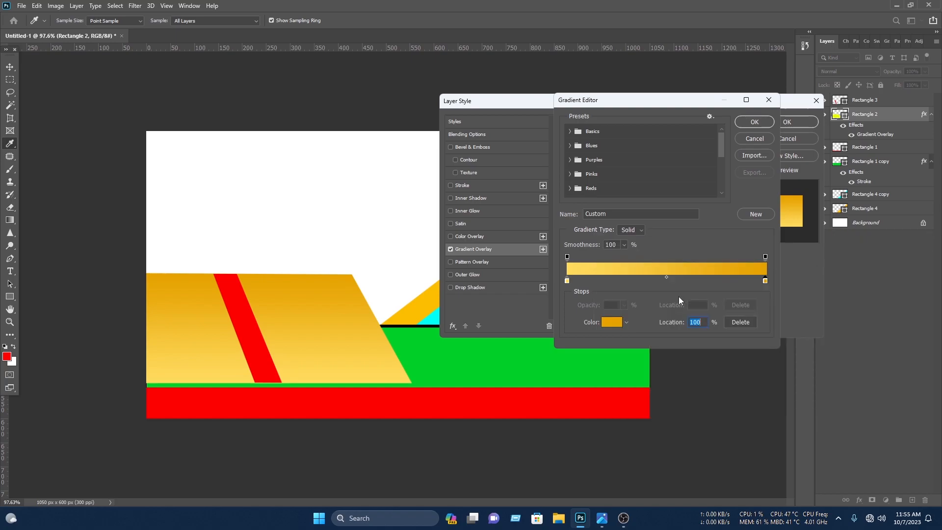
left_click(762, 122)
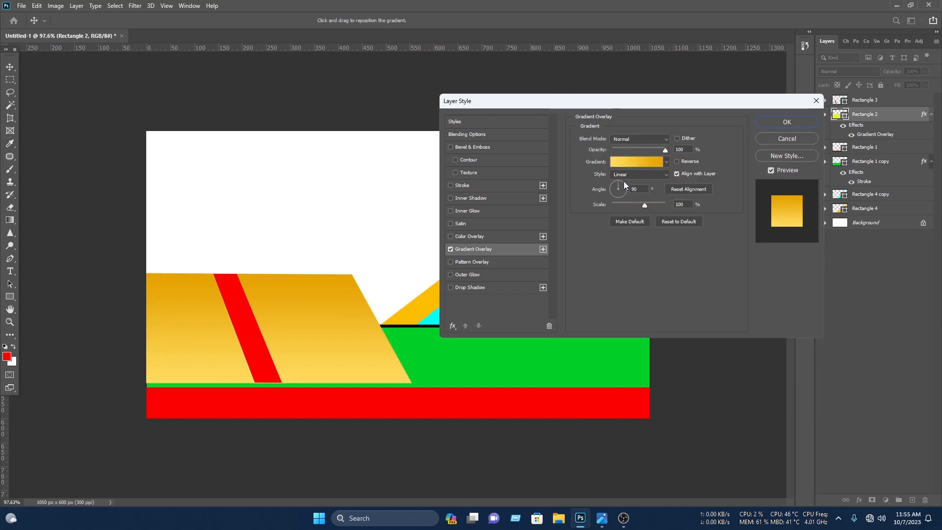
left_click_drag(624, 184, 629, 192)
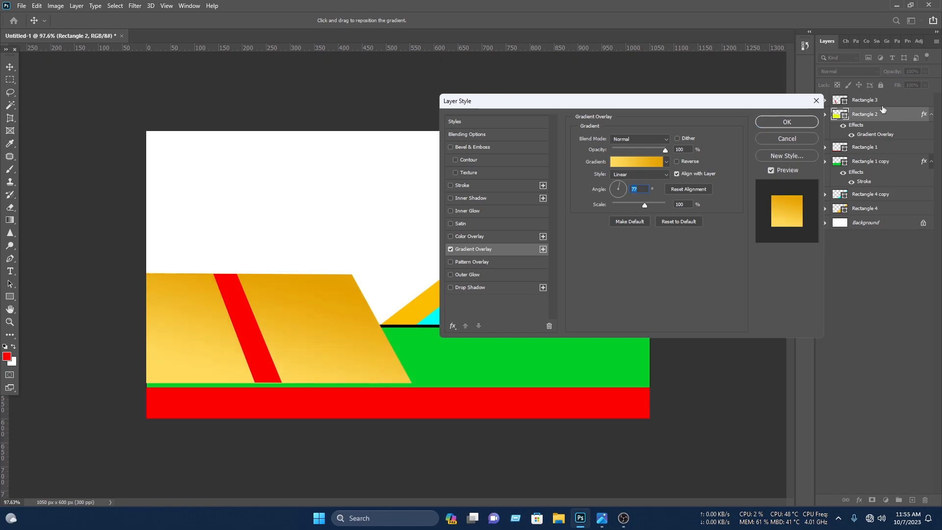
Accept the gradient overlay and recolor the red slanted stripe to a near-black shade
left_click(786, 121)
left_click(251, 325)
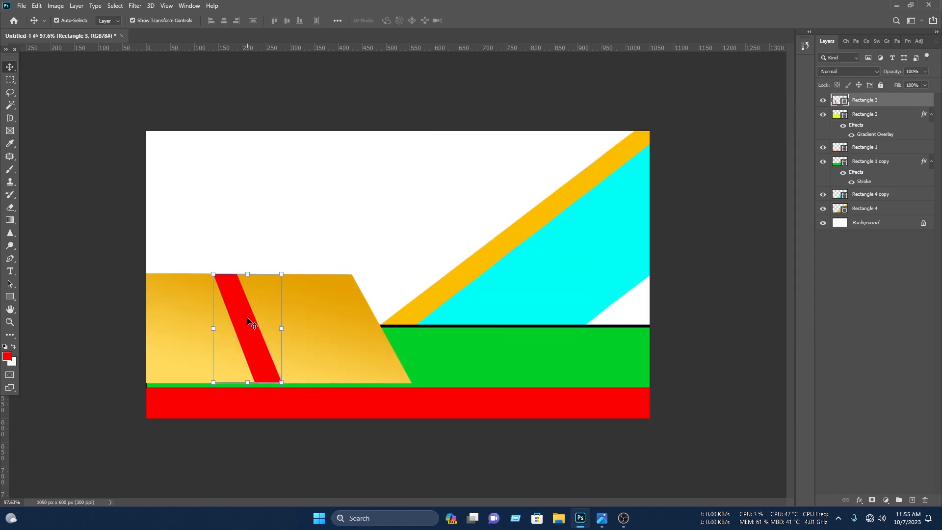
double_click(836, 101)
left_click_drag(623, 339, 706, 372)
left_click(822, 256)
key("v")
left_click(711, 236)
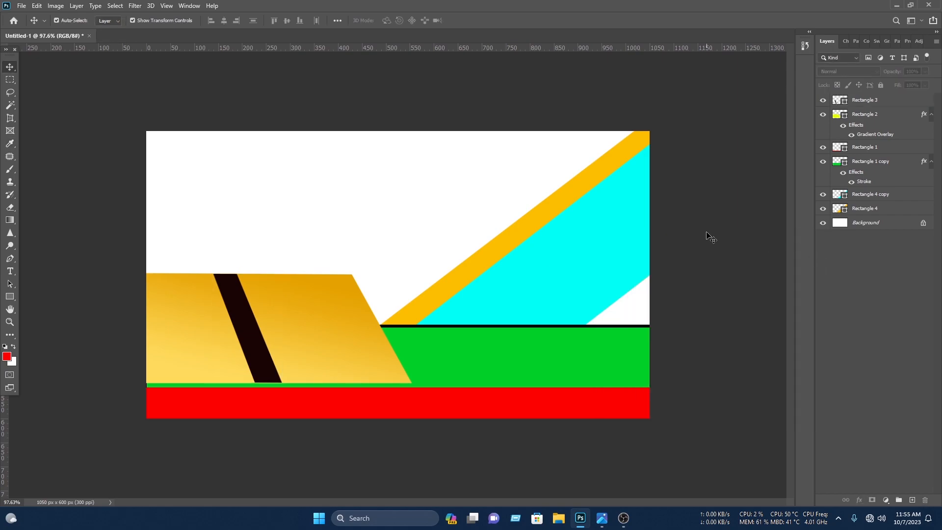
Recolor the green bar with the near-black sampled from the slanted stripe
left_click(865, 163)
double_click(837, 165)
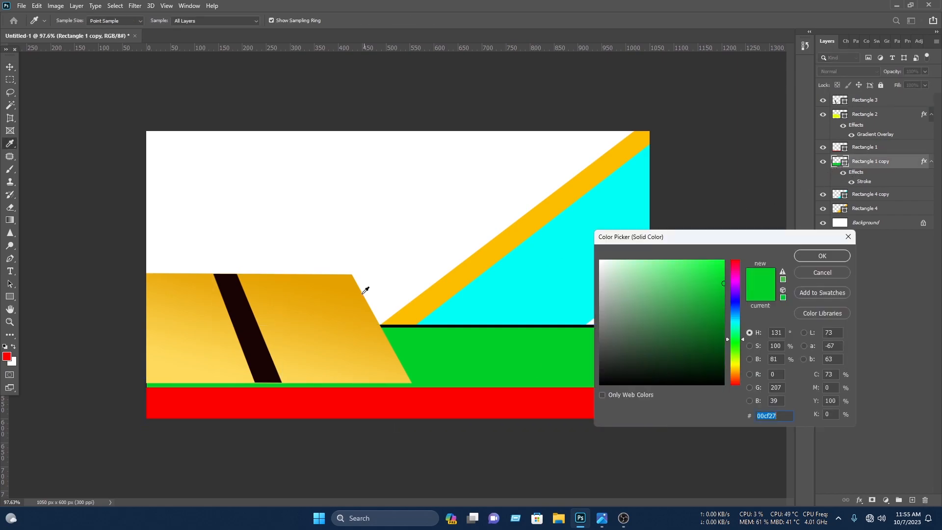
left_click(252, 320)
left_click(823, 256)
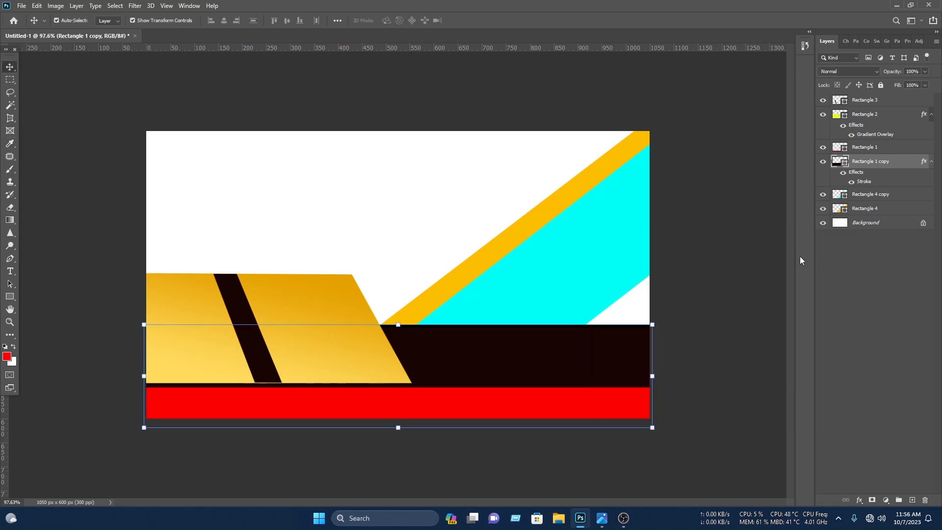
Change the near-black bar's stroke fill type from a solid color to Gradient
key("ctrl+plus")
right_click(876, 170)
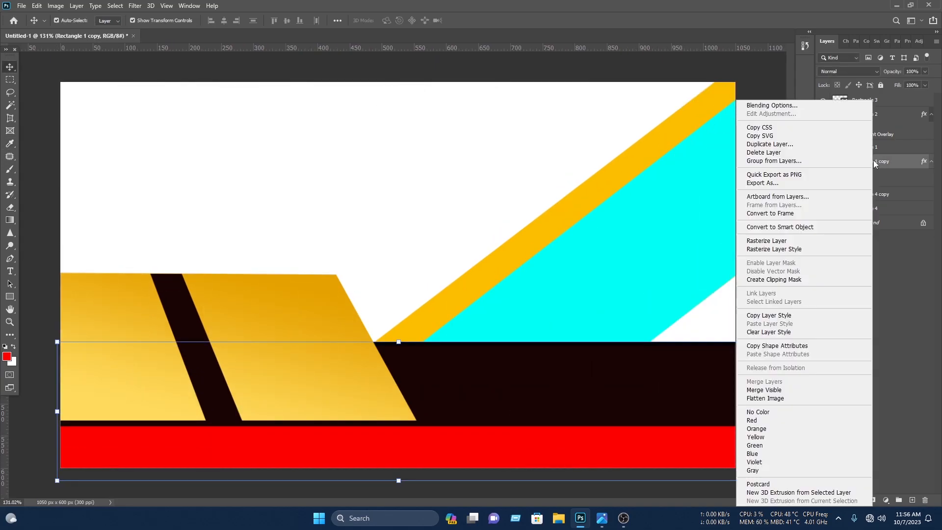
left_click(784, 107)
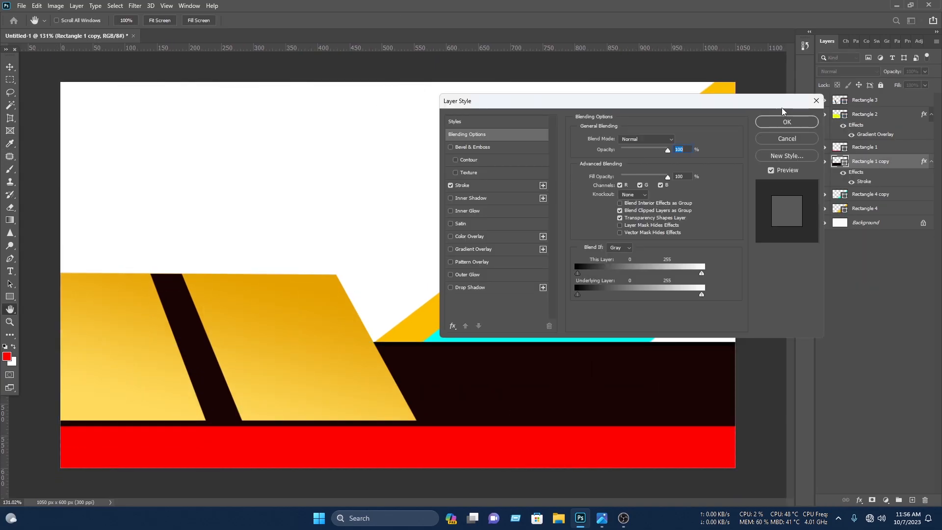
left_click(493, 186)
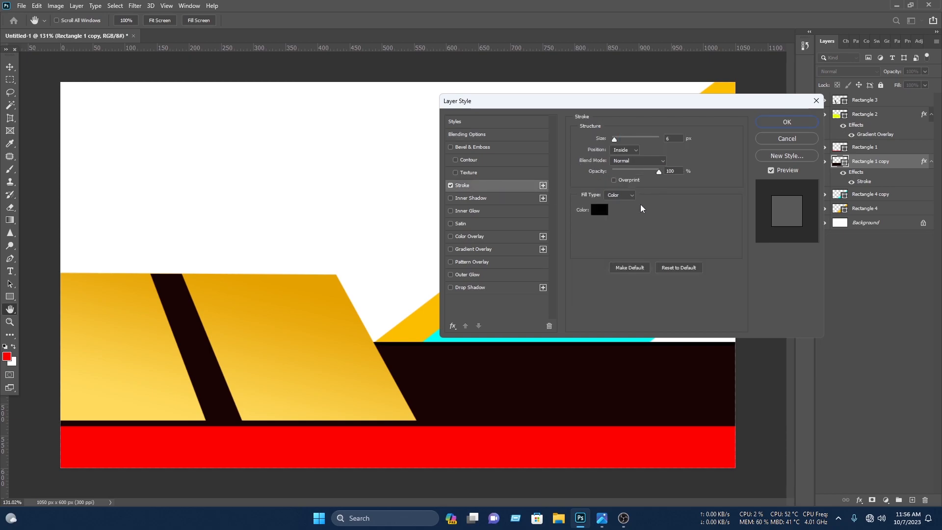
left_click(610, 195)
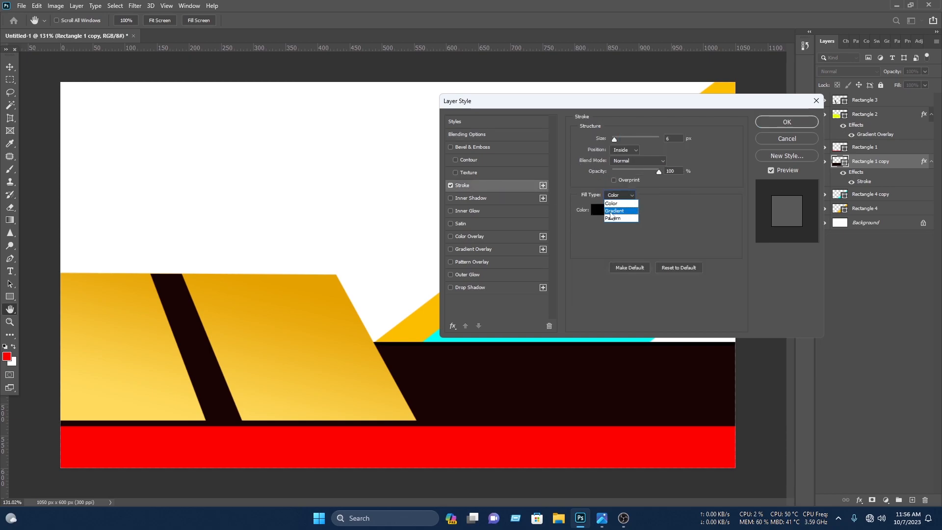
left_click(610, 213)
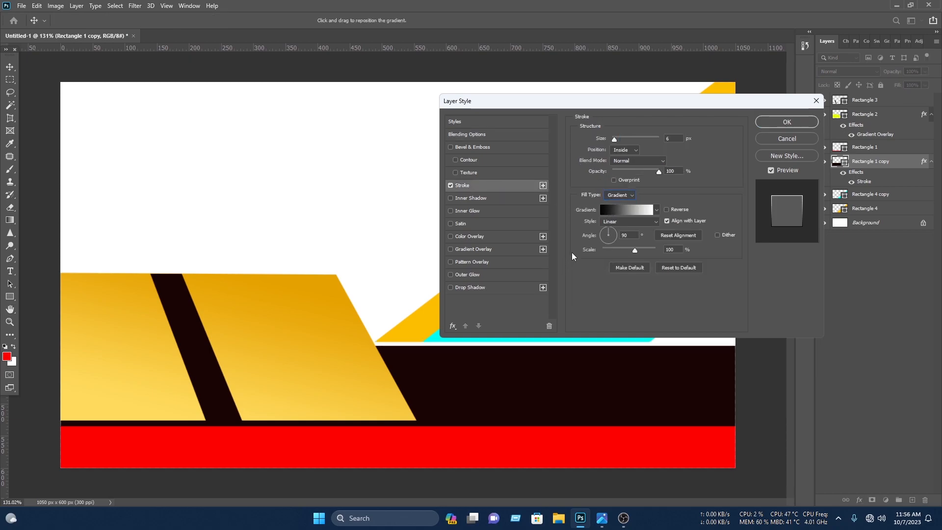
Set the stroke gradient's starting color stop to deep gold #e6a200, sampled from the slanted gold shape
left_click(625, 211)
left_click(569, 282)
left_click(613, 322)
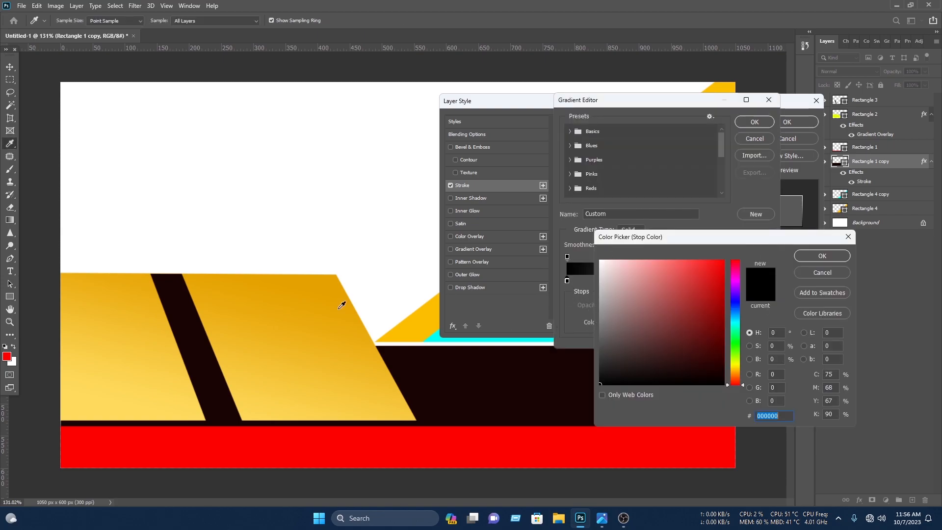
left_click(329, 279)
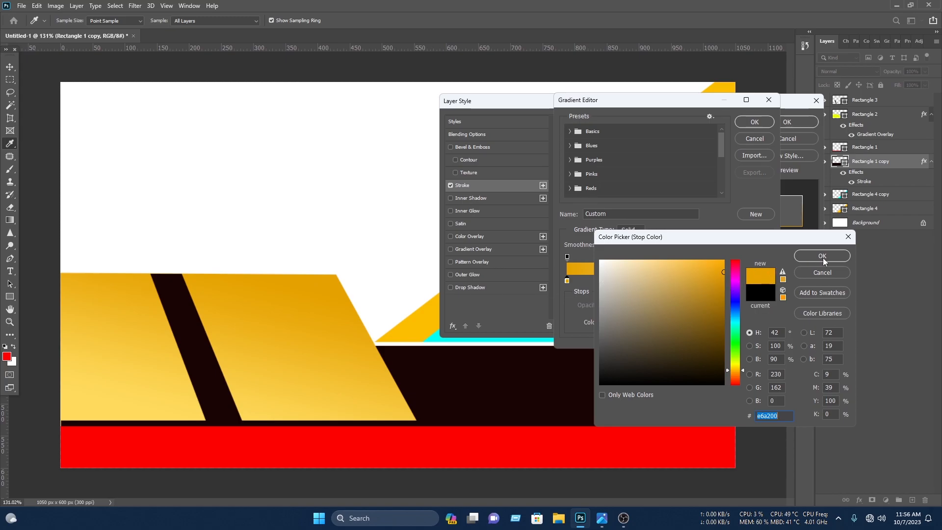
left_click(823, 257)
Set the stroke gradient's end color stop to light gold #ffdb5e and its angle to -46 degrees, and apply the style
left_click(765, 281)
left_click(616, 330)
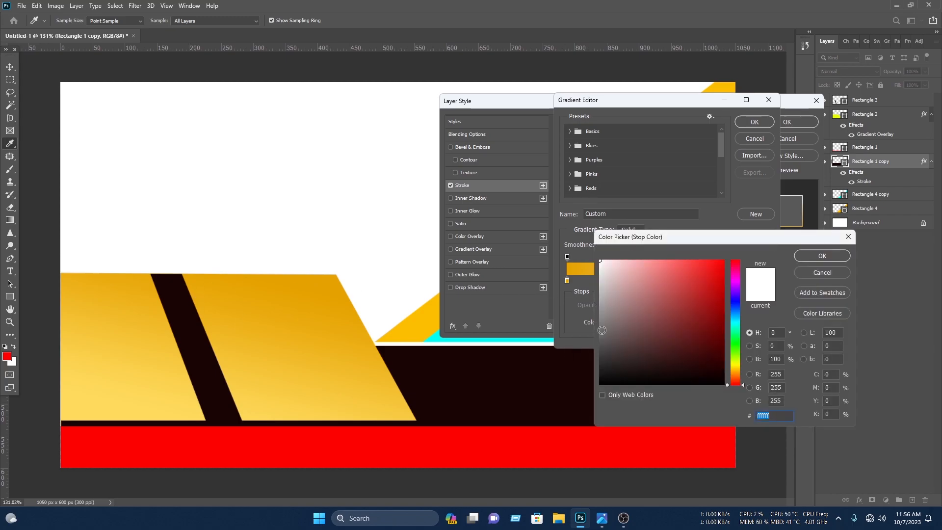
left_click(120, 403)
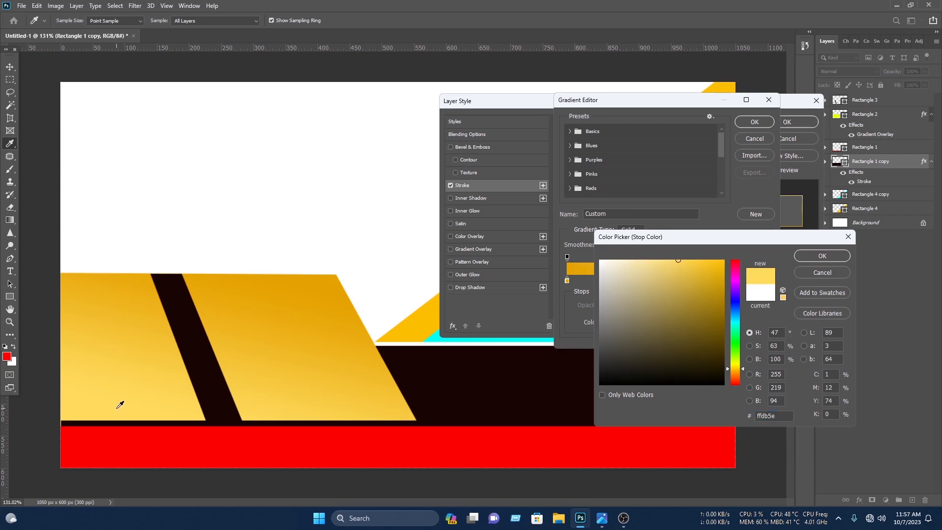
left_click(822, 255)
key("Return")
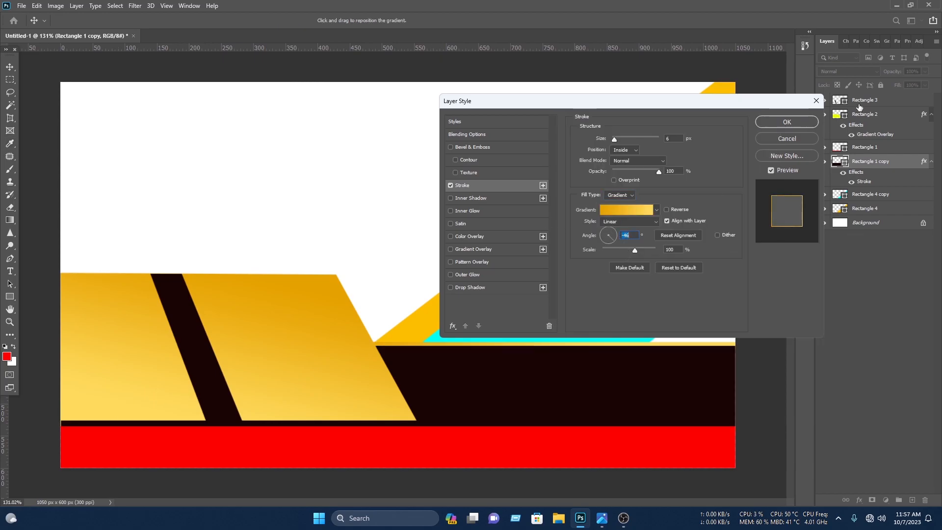
key("Return")
Copy the slanted gold shape's layer style and paste it onto the orange diagonal band
left_click(328, 324)
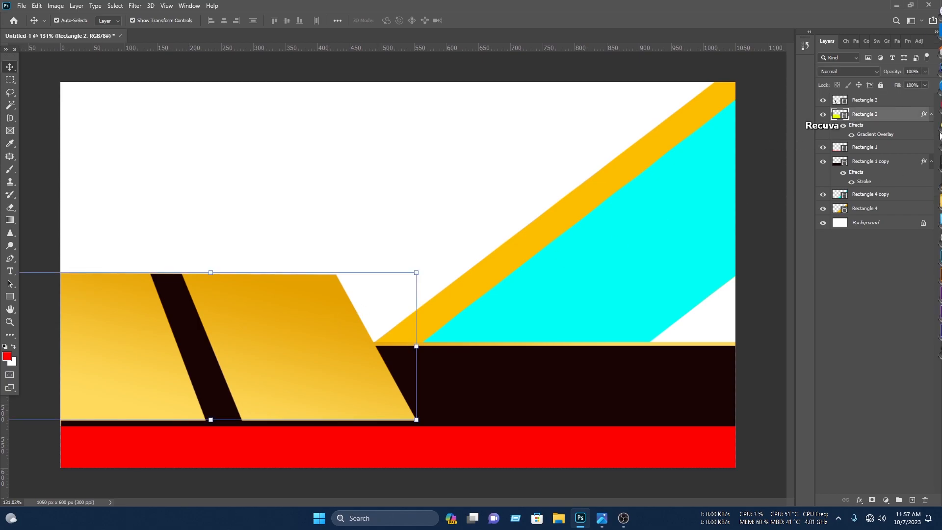
right_click(864, 115)
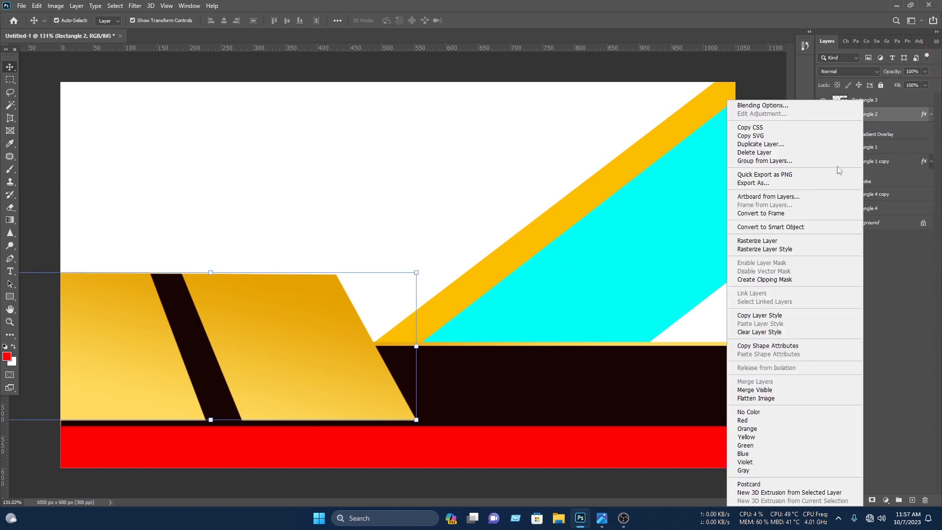
left_click(789, 317)
left_click(564, 210)
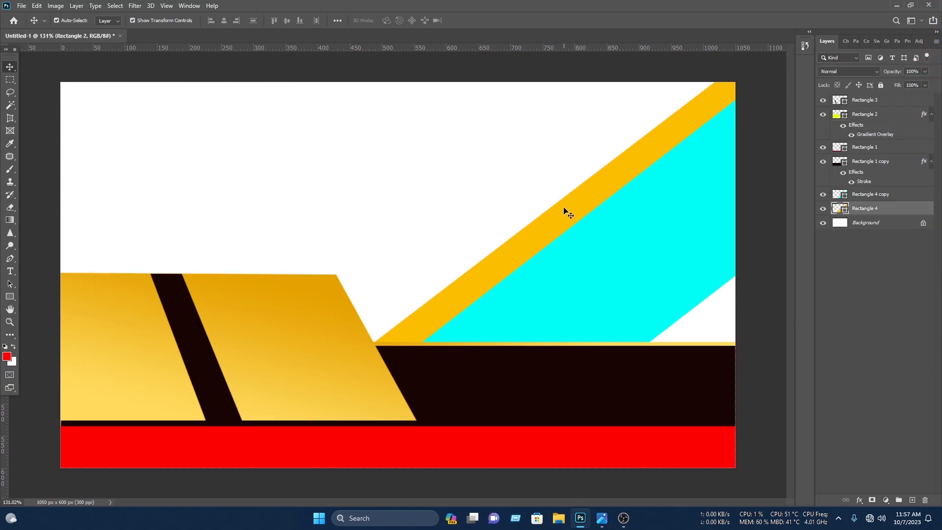
right_click(873, 209)
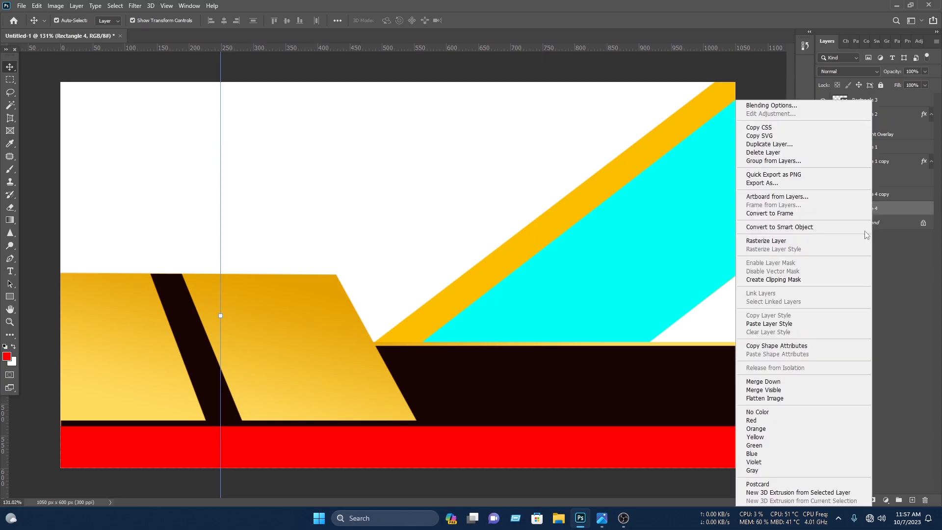
left_click(792, 324)
Recolor the cyan diagonal band to near-black #190404, sampled from the horizontal bar
left_click(702, 267)
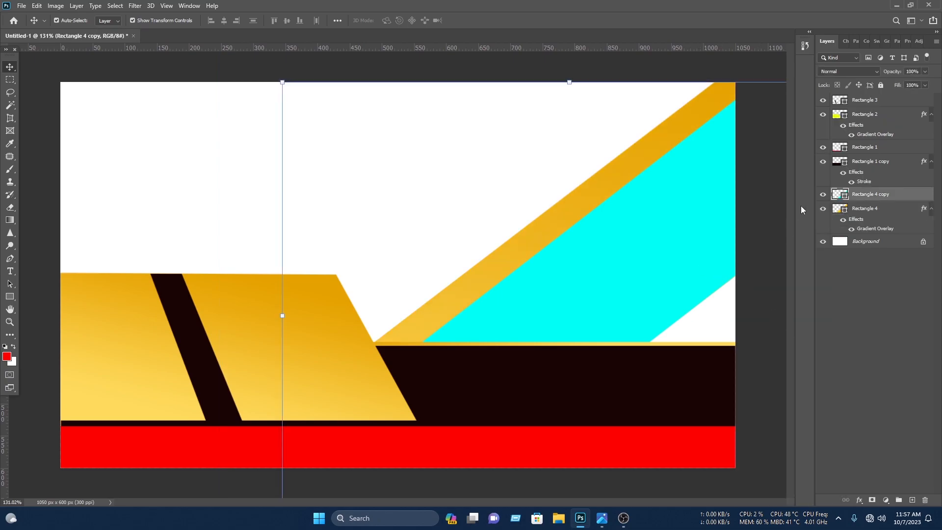
double_click(842, 195)
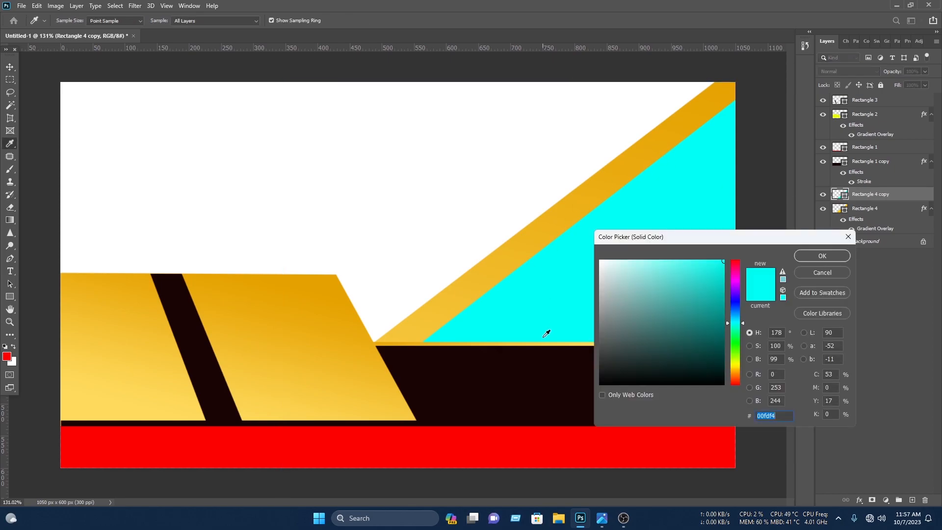
left_click(556, 381)
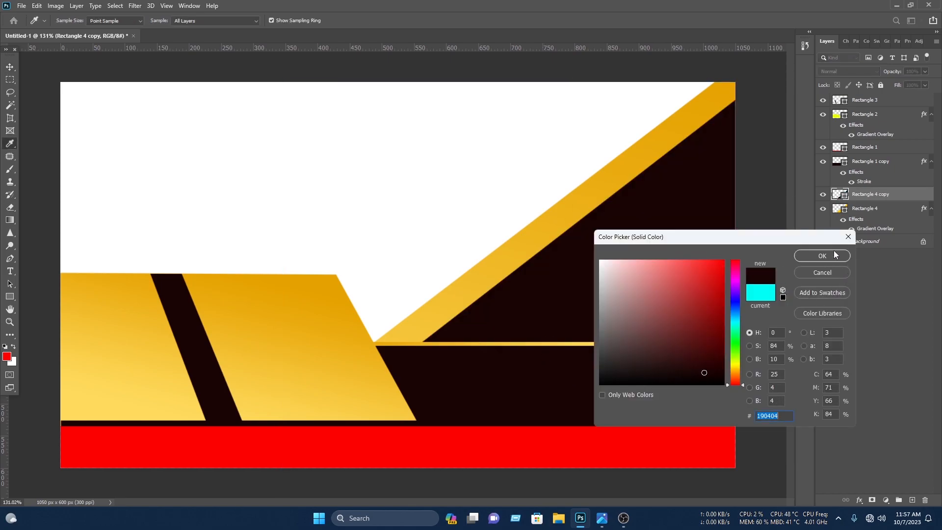
left_click(834, 254)
key("v")
Paste the copied gold gradient layer style onto the red bar along the canvas's lower edge
left_click(589, 452)
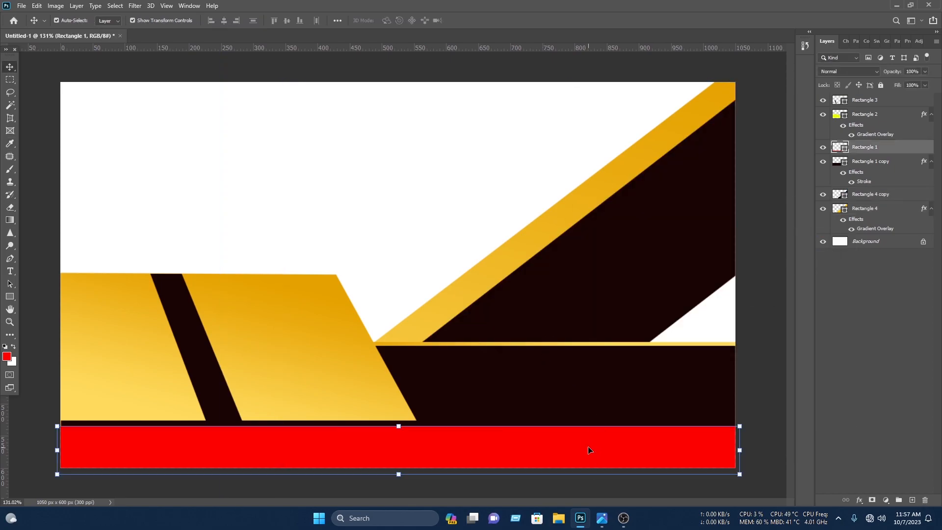
right_click(878, 148)
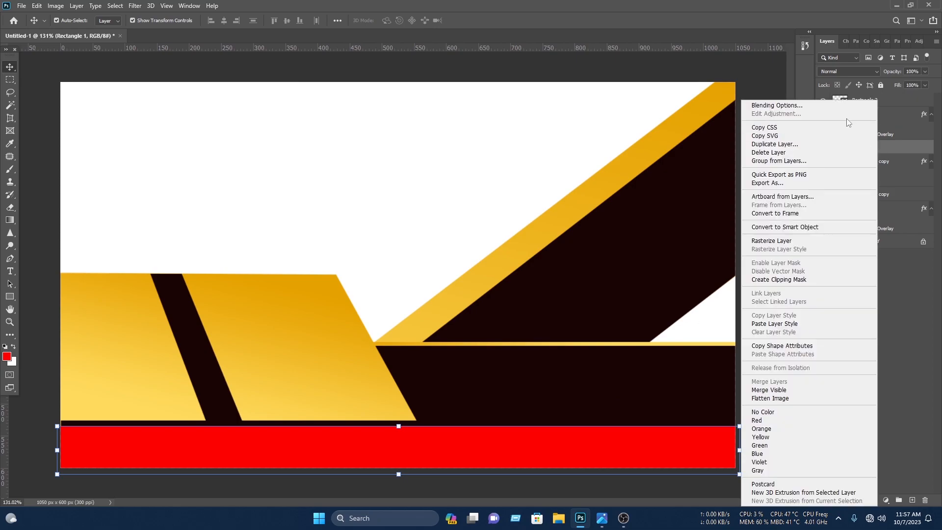
left_click(777, 323)
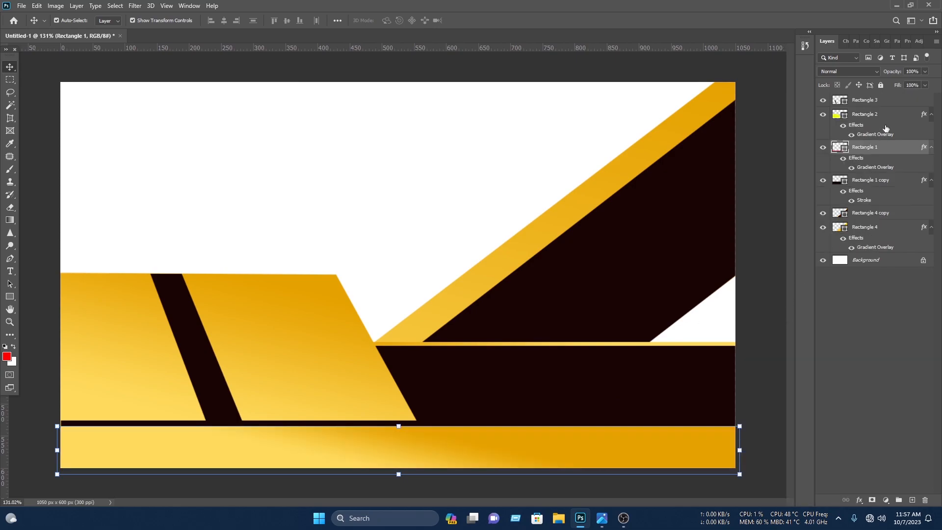
Add a middle color stop in light gold #ffd776 to the lower bar's gradient overlay
right_click(874, 151)
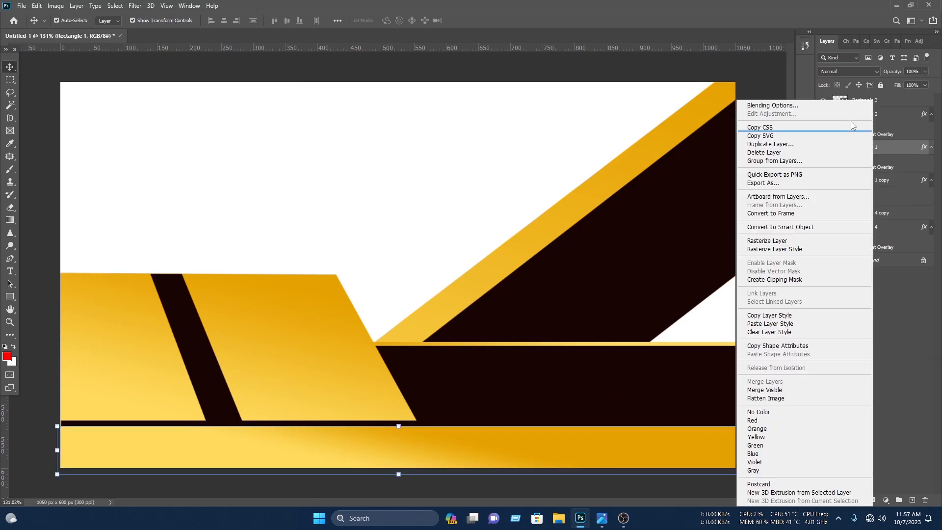
left_click(818, 106)
left_click(509, 252)
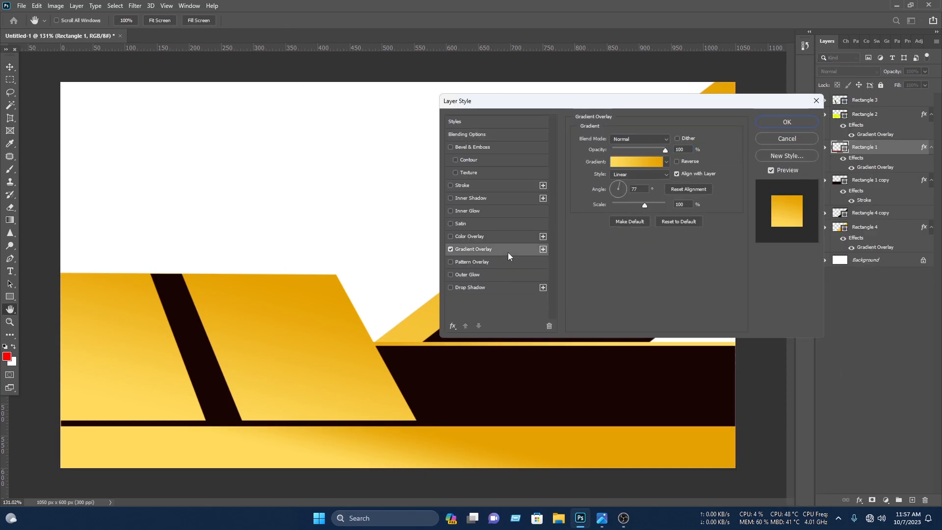
left_click(631, 170)
left_click(633, 162)
left_click(633, 163)
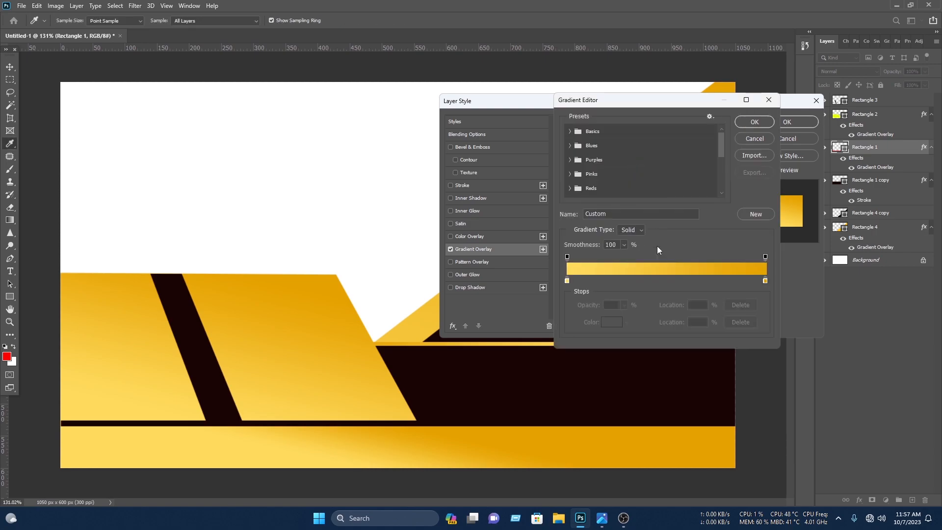
left_click(663, 282)
left_click(612, 322)
left_click(295, 296)
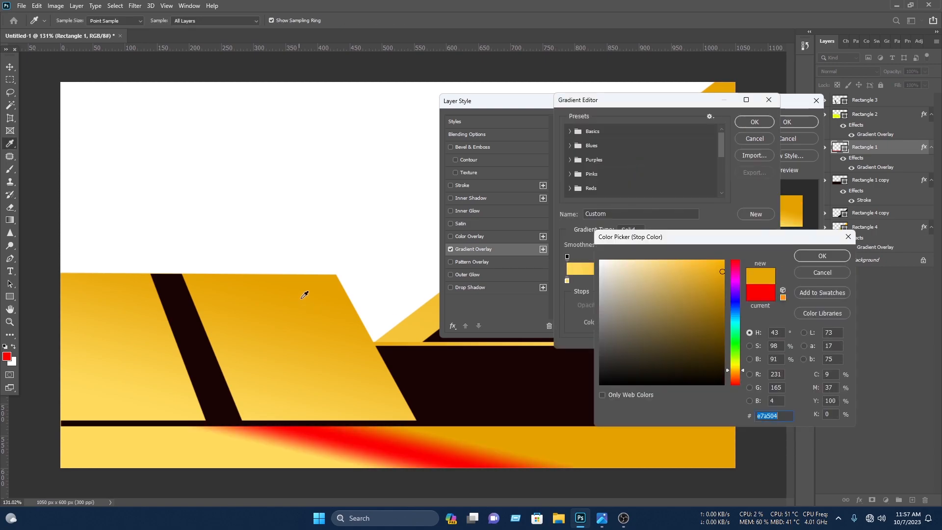
left_click(449, 440)
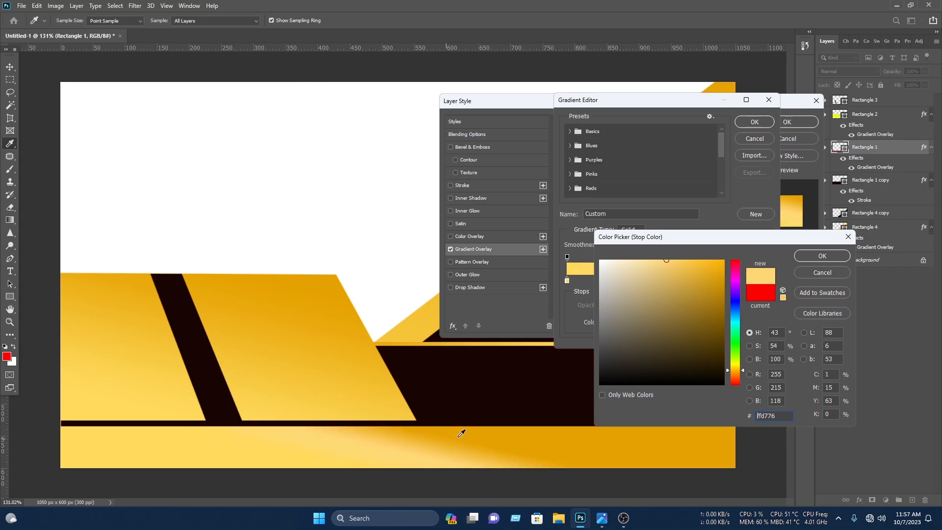
left_click(821, 256)
left_click(754, 122)
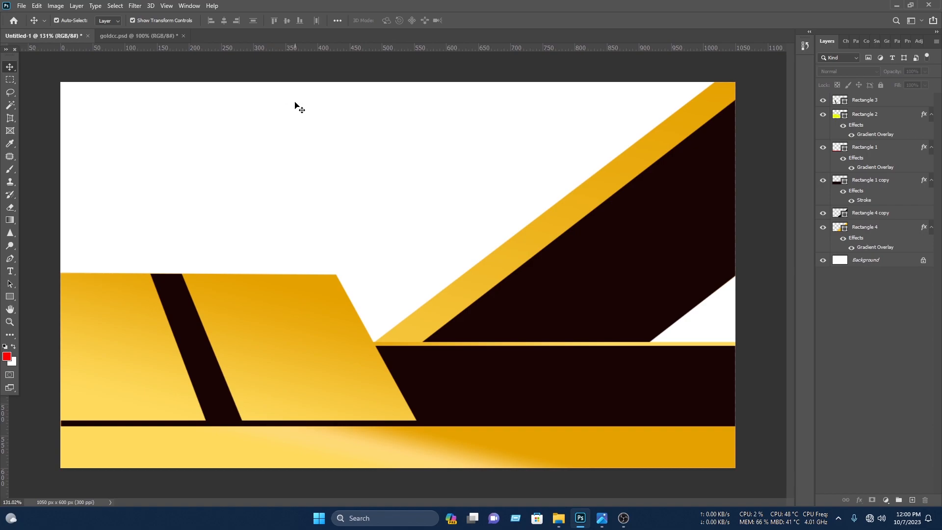
Paste the copied name block and contact details with icons, and lock the colored background shape layers
key("ctrl+v")
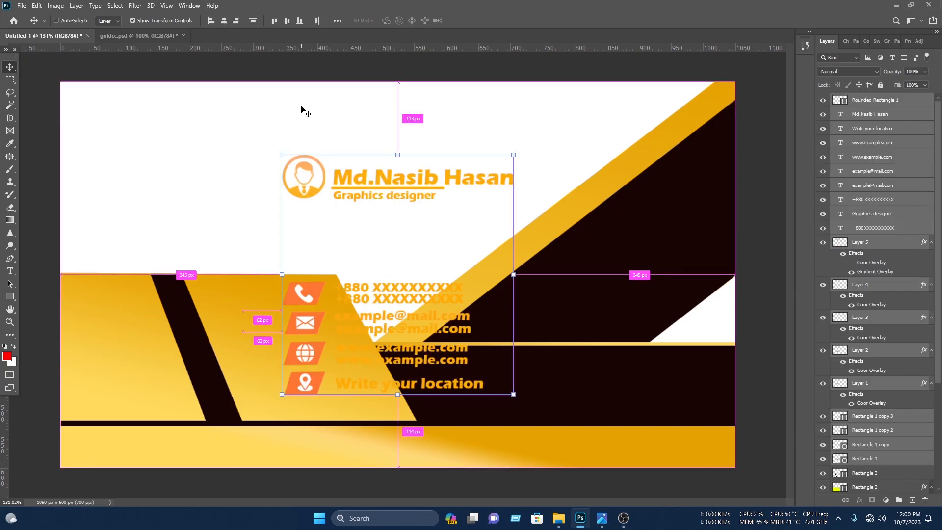
left_click(364, 94, "ctrl")
left_click_drag(103, 233, 228, 471)
left_click(881, 85)
left_click_drag(747, 476, 655, 86)
left_click(881, 85)
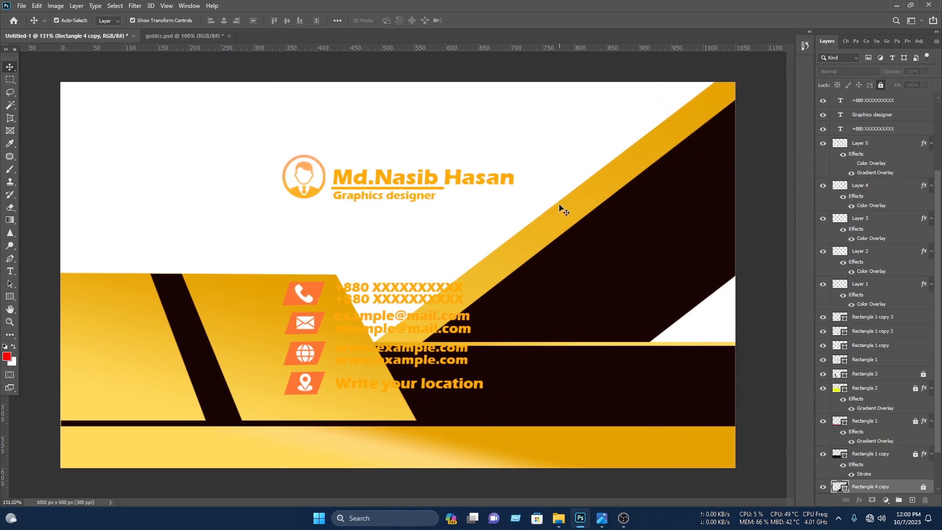
Move the name block up and to the right, and move the contact block to the upper-left white area, slightly scaled down
left_click_drag(447, 226, 288, 139)
left_click_drag(399, 172, 533, 118)
left_click_drag(483, 410, 299, 287)
left_click_drag(392, 319, 203, 159)
left_click_drag(295, 179, 269, 179)
mouse_move(245, 144)
left_mouse_down()
mouse_move(242, 129)
mouse_move(233, 177)
mouse_move(240, 153)
left_mouse_up()
key("Return")
Give the person icon an orange Color Overlay effect
left_click(438, 127)
double_click(894, 242)
left_click(451, 249)
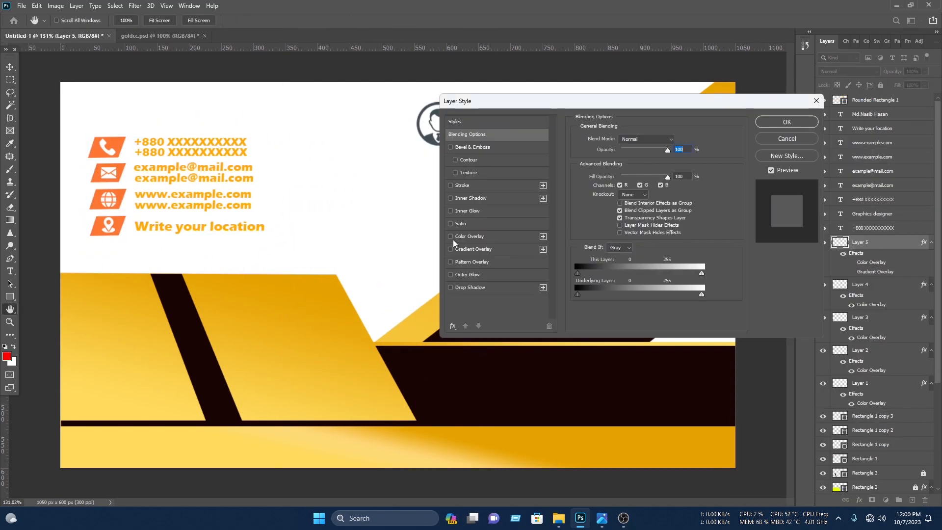
left_click(466, 236)
left_click(677, 141)
left_click(734, 385)
left_click(716, 265)
left_click(822, 256)
left_click(787, 121)
Swap the two text groups so the name block sits on the left and the contact block on the right of the white area
left_click_drag(569, 174, 432, 111)
left_click_drag(502, 127, 248, 324)
left_click_drag(280, 260, 88, 135)
left_click_drag(180, 149, 402, 144)
left_click_drag(343, 289, 186, 339)
left_click_drag(241, 303, 155, 150)
Fine-tune the positions of the name and contact blocks, leaving a gap between them
left_click_drag(420, 256, 327, 124)
left_click_drag(411, 150, 449, 145)
left_click_drag(338, 138, 81, 198)
left_click_drag(195, 172, 200, 171)
left_click_drag(500, 232, 356, 101)
mouse_move(472, 150)
left_mouse_down()
mouse_move(493, 140)
mouse_move(475, 152)
left_mouse_up()
left_click_drag(314, 201, 98, 152)
left_click_drag(214, 176, 216, 178)
Draw a vertical rounded-rectangle divider of about 4 × 203 px between the name and contact blocks and fill it with orange
left_click(72, 282)
right_click(11, 296)
left_click(44, 306)
left_click_drag(329, 128, 331, 258)
key("v")
left_click_drag(332, 185, 333, 174)
left_click(826, 103)
left_click(834, 155)
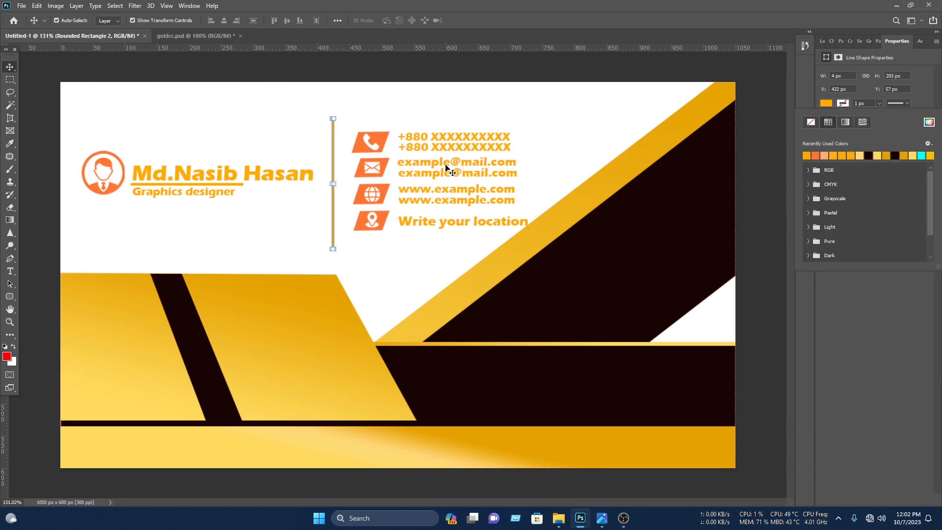
Shift the name block, divider and contact block together slightly up and to the right
left_click_drag(481, 249, 122, 113)
left_click_drag(433, 139, 439, 126)
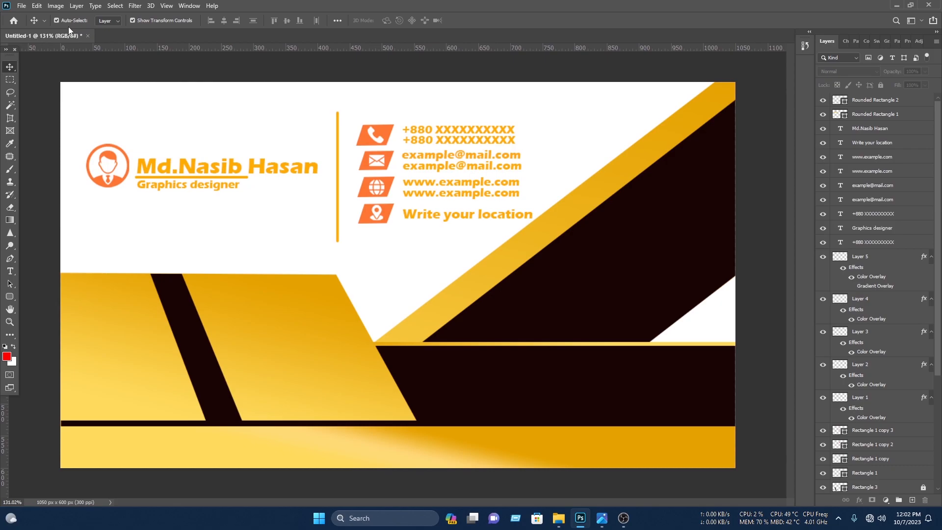
Open the logo file Nasib IT.png from the Storage (F:) drive and bring the logo into the business card document
key("ctrl+o")
scroll(225, 115, "down", 2)
scroll(51, 129, "down", 3)
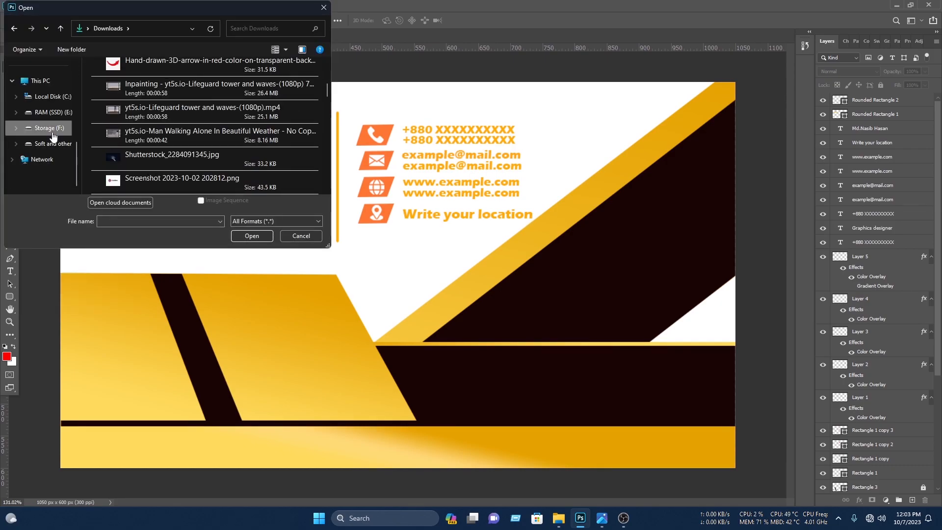
left_click(52, 130)
scroll(157, 170, "down", 2)
double_click(157, 171)
scroll(187, 127, "down", 6)
double_click(187, 125)
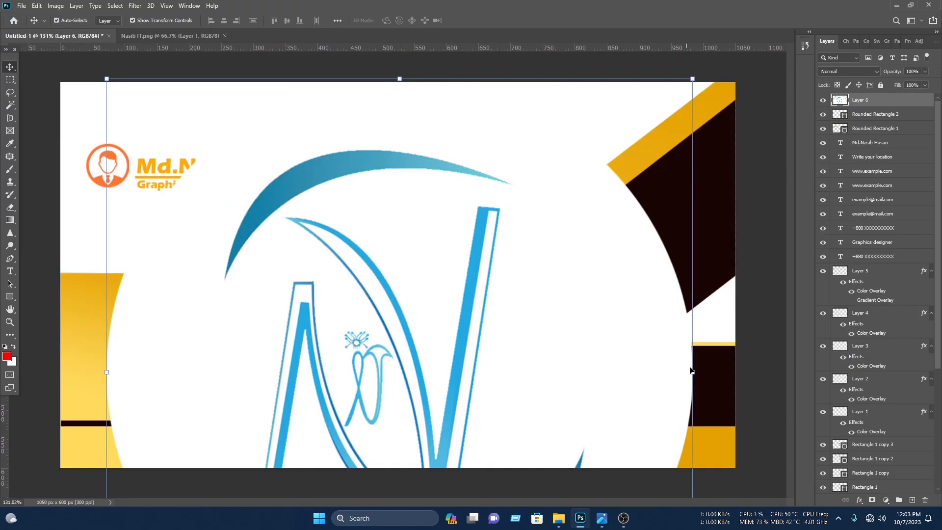
Scale the logo down to a small round badge and place it on the dark band beside the gold parallelogram
left_click_drag(694, 370, 550, 356)
left_click(486, 20)
left_click(423, 126)
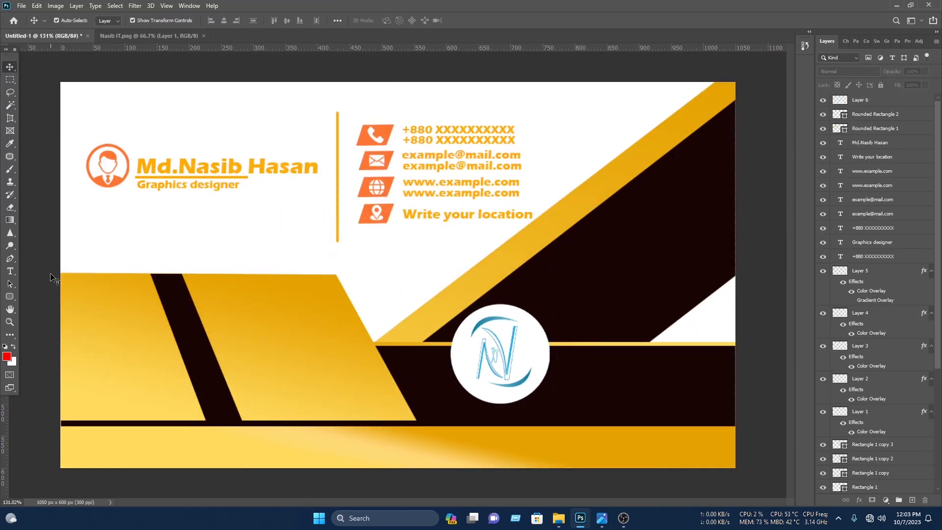
Draw a red circle of about 168 × 168 px with the Ellipse tool, centre it on the logo and move its layer behind it
left_click(10, 296)
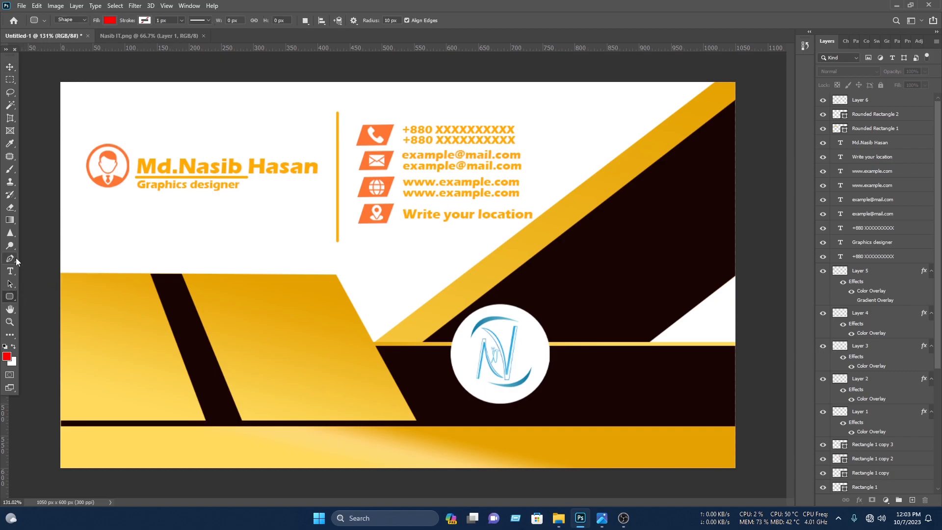
right_click(8, 297)
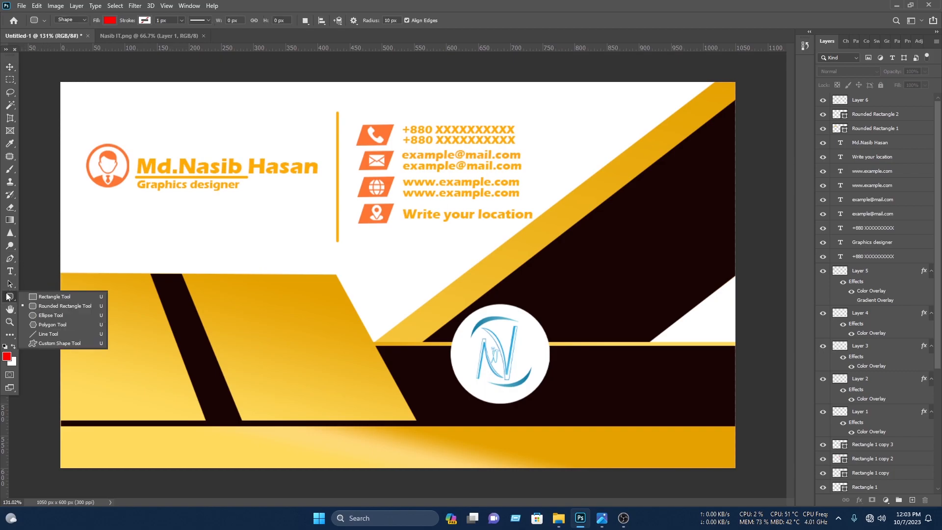
left_click(51, 315)
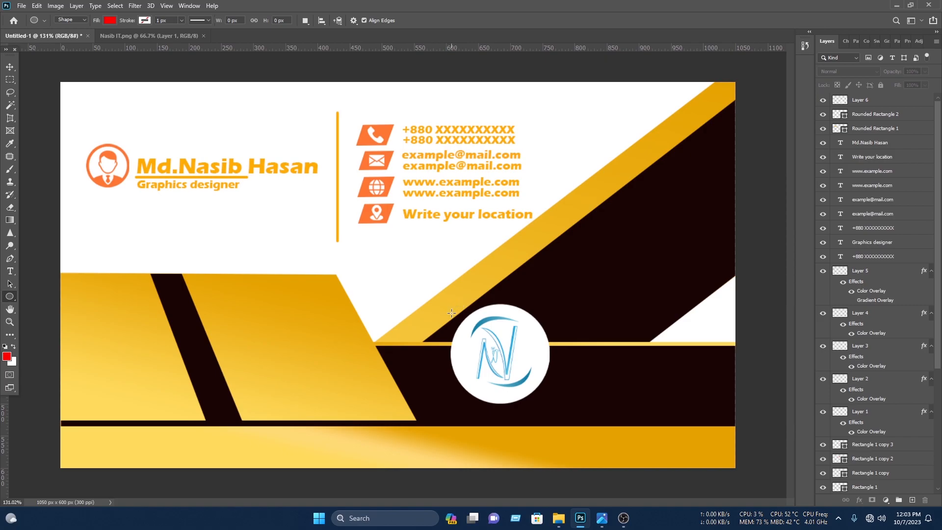
left_click_drag(450, 311, 569, 419)
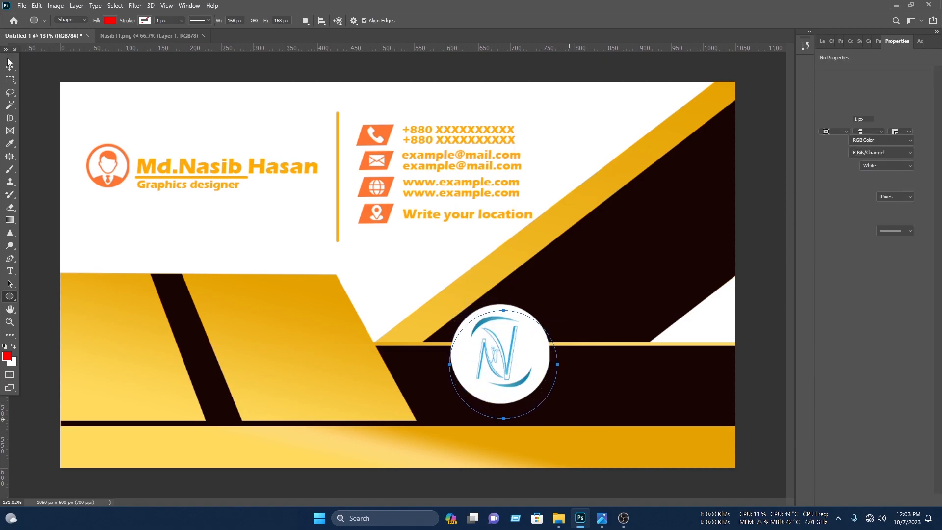
key("v")
left_click_drag(511, 350, 504, 340)
left_click(823, 42)
left_click_drag(840, 100, 840, 427)
Duplicate the red circle slightly to the left, fill the copy with #fdb900 and place it behind the red circle
left_click_drag(480, 312, 453, 313)
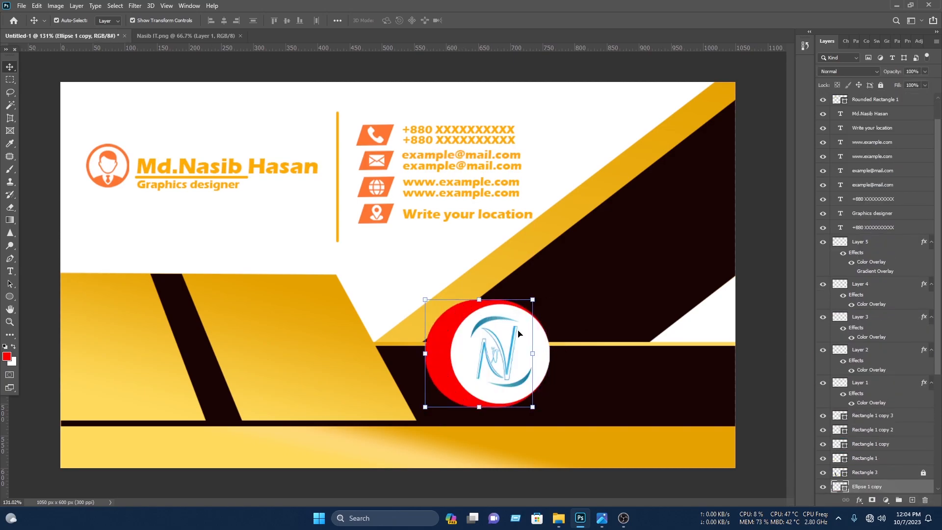
double_click(839, 487)
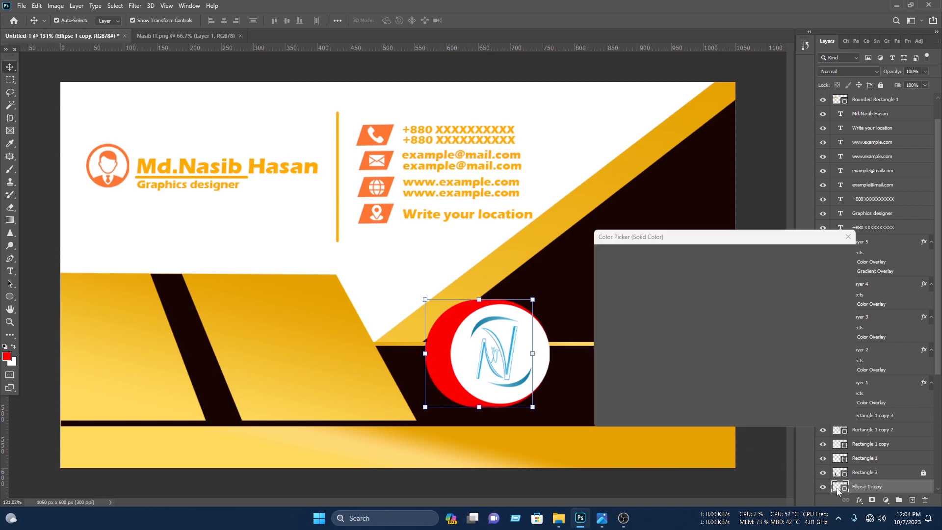
left_click(744, 371)
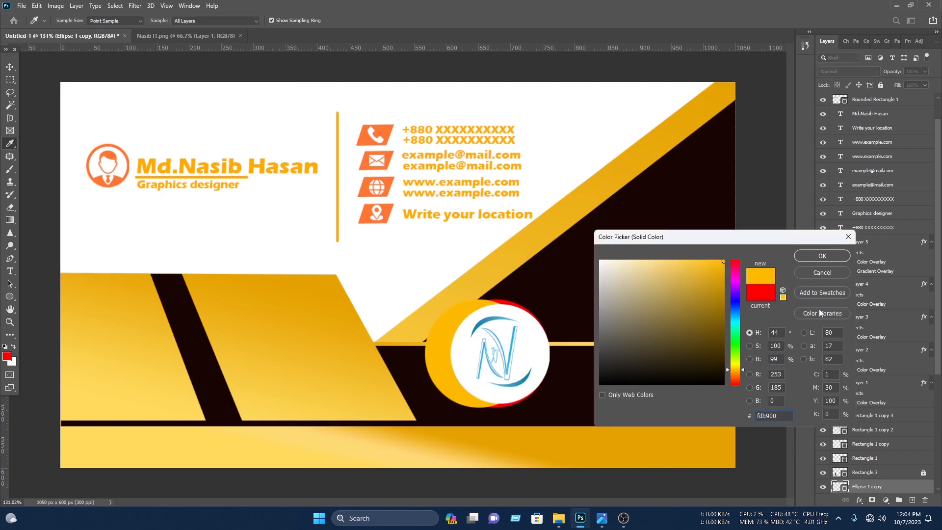
left_click(822, 256)
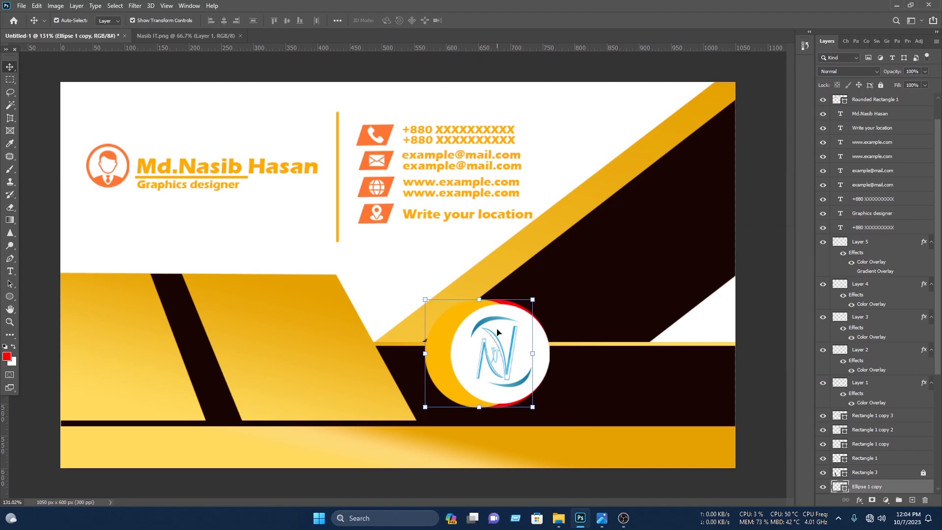
scroll(872, 404, "down", 3)
left_click_drag(875, 389, 877, 411)
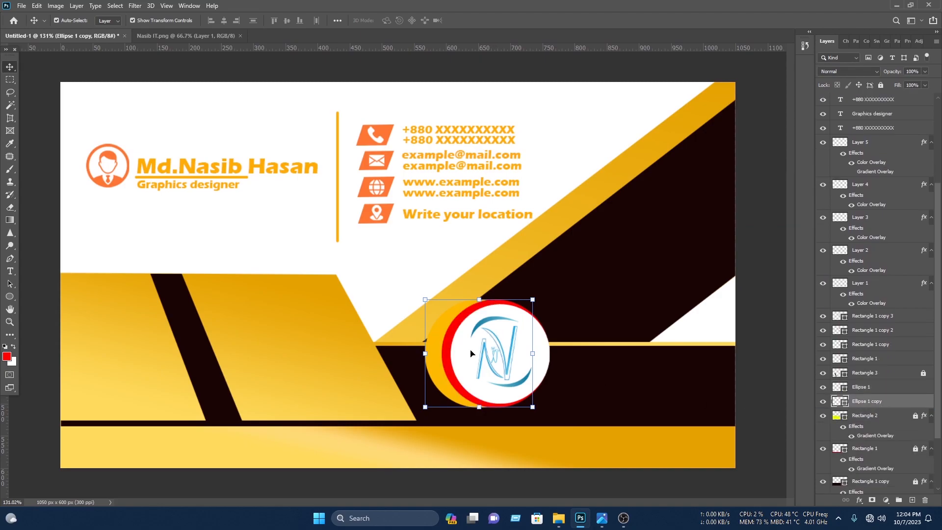
Enlarge and nudge the gold circle so it frames the red one, and move the logo with both circles to the right
mouse_move(530, 300)
left_mouse_down()
mouse_move(549, 282)
mouse_move(532, 317)
left_mouse_up()
left_click_drag(553, 353, 550, 353)
key("Right")
key("Right")
key("Right")
key("Right")
key("Return")
left_click_drag(582, 401, 573, 333)
left_click(582, 249)
Change the red circle's fill to the dark gold #976e07
left_click(559, 312)
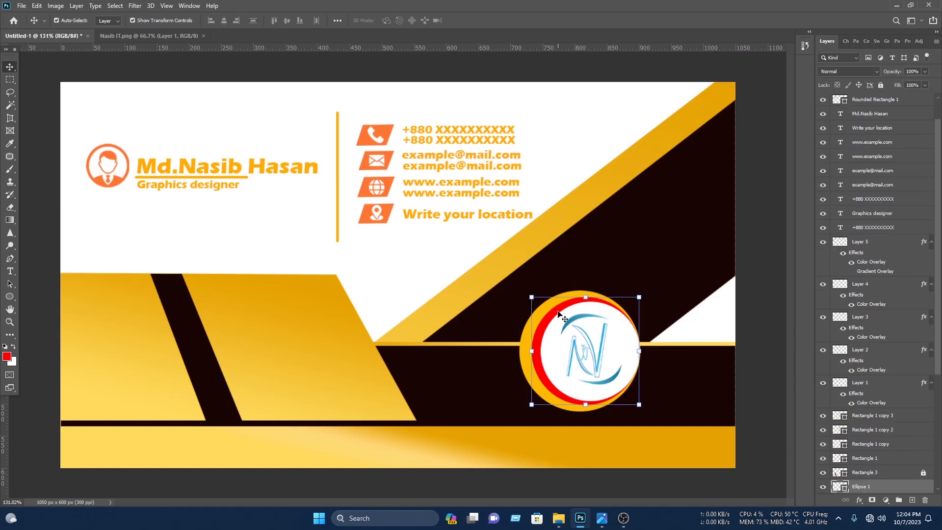
double_click(837, 486)
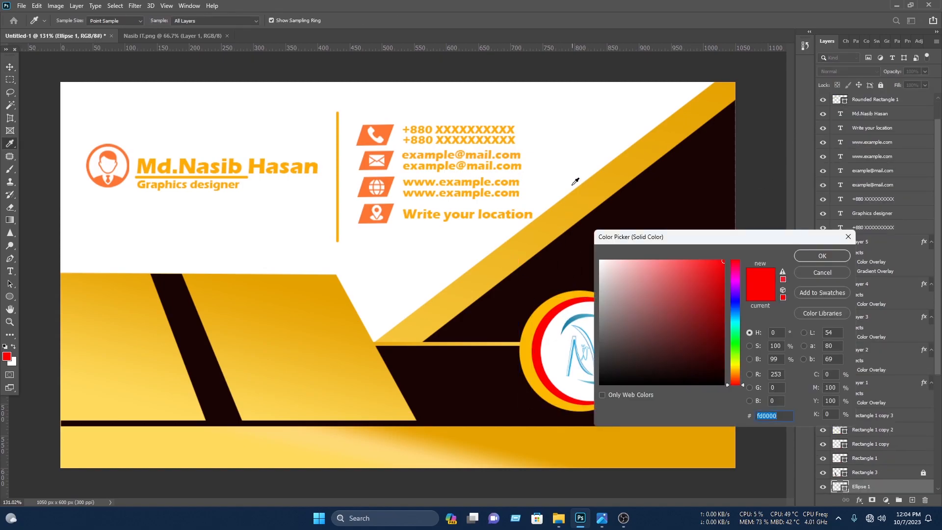
left_click(595, 183)
left_click_drag(721, 308, 724, 313)
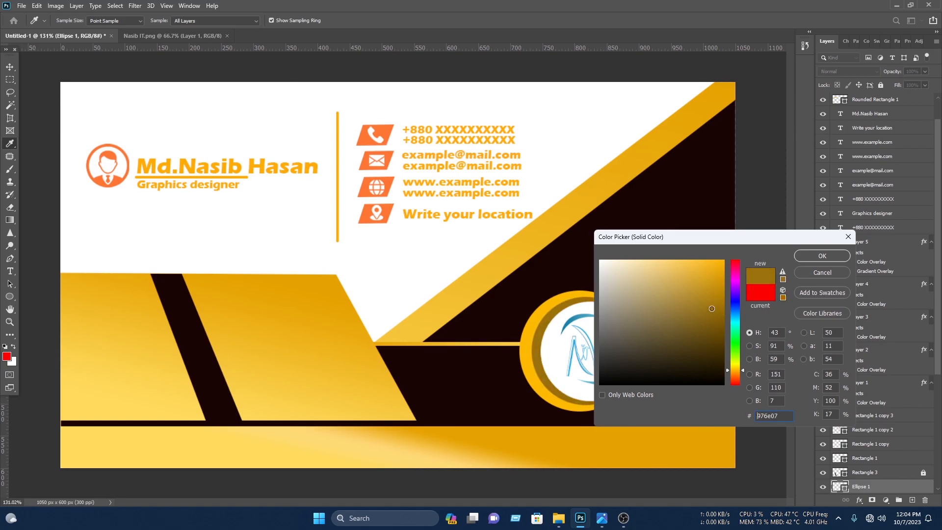
left_click(812, 259)
Scale the logo and both circles down together to about 160 px wide and move them closer to the gold parallelogram
left_click(720, 407)
left_click_drag(623, 342, 535, 359)
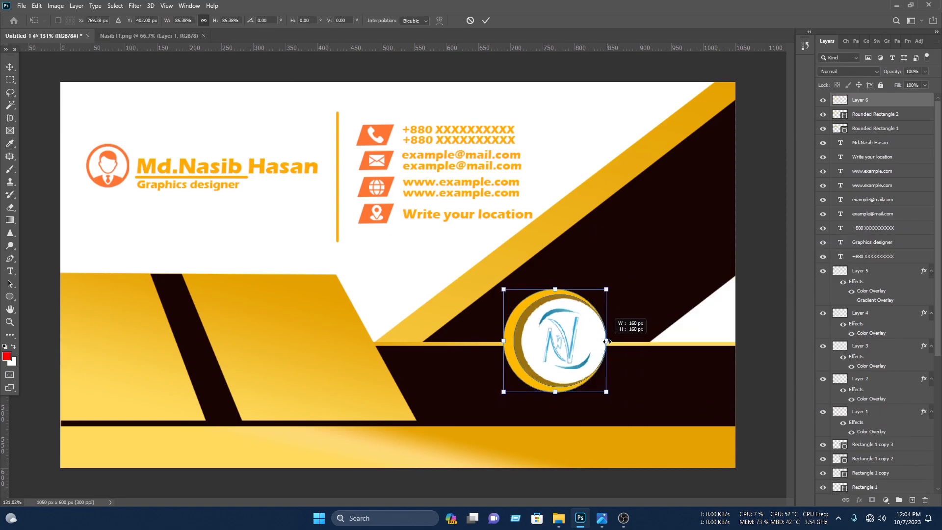
left_click(486, 21)
left_click(629, 295)
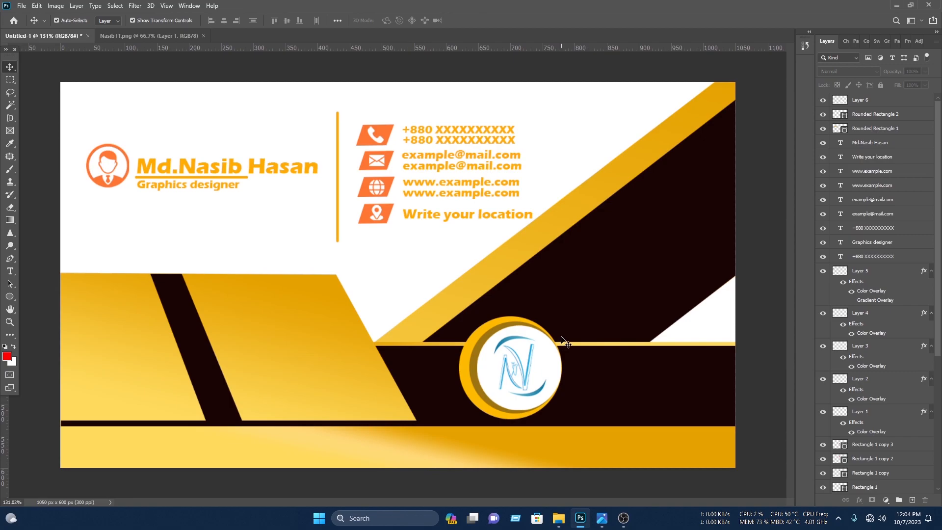
Paste the white "Nasib IT" and "An IT based comapany" text block with its line and place it right of the logo
key("ctrl+v")
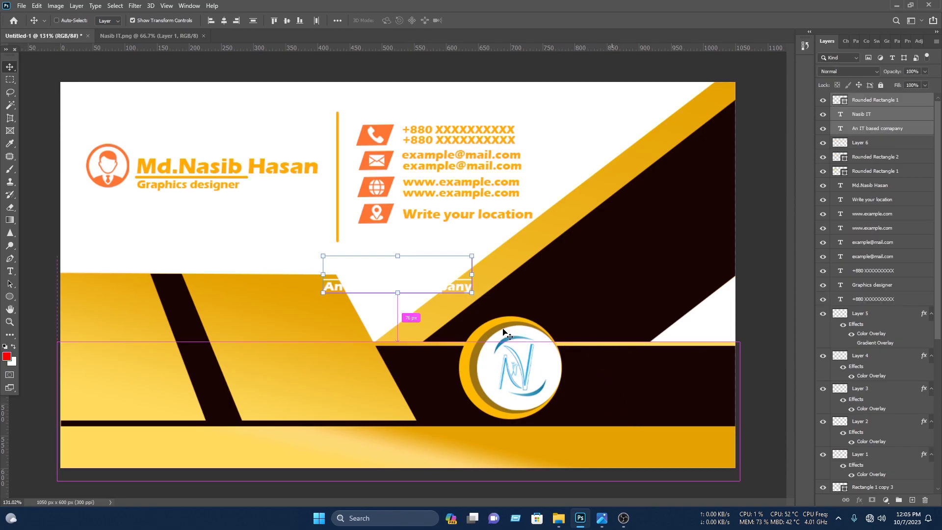
left_click_drag(426, 269, 632, 364)
key("Return")
left_click(551, 199)
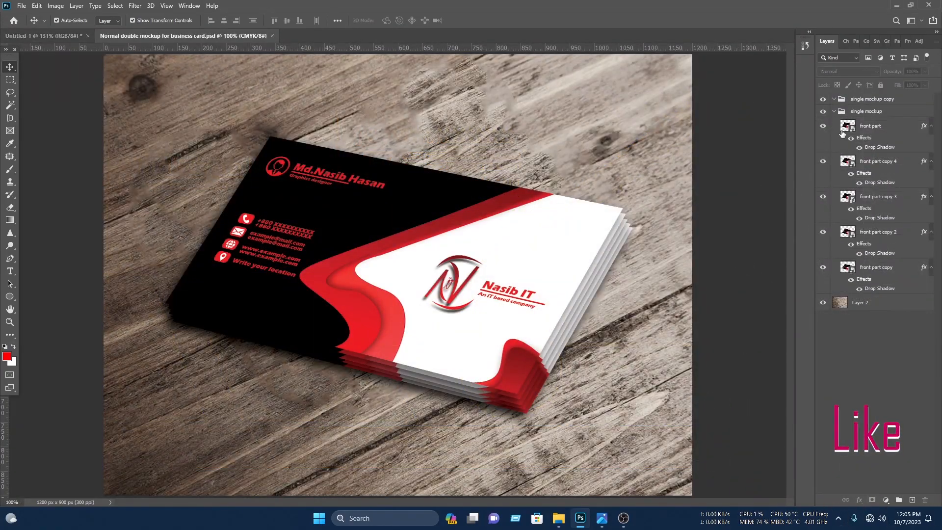
Open the front part smart object of the business card mockup and delete its old design layers
double_click(851, 128)
key("ctrl+alt+a")
key("Delete")
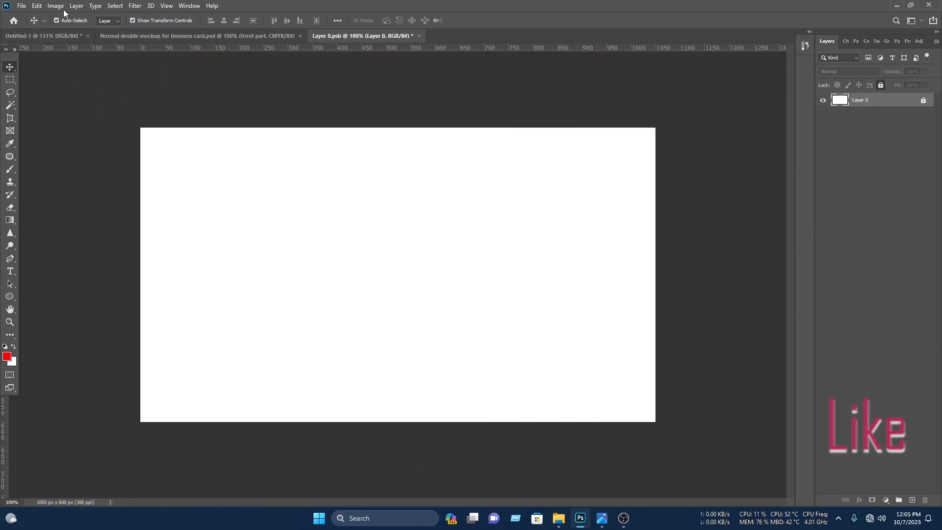
Unlock the locked shape layers and the background layer in the original business card document
left_click(49, 36)
scroll(918, 343, "down", 3)
left_click(916, 407)
left_click(923, 439)
left_click(915, 453)
left_click(923, 487)
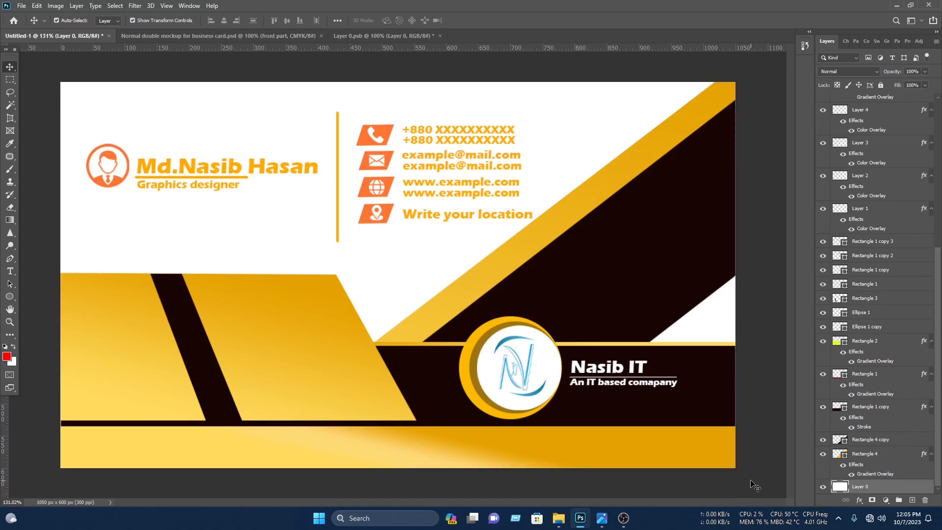
Select all layers of the business card and copy them into the mockup's front part smart object, aligned to its canvas
key("ctrl+alt+a")
left_click_drag(151, 127, 461, 299)
key("c")
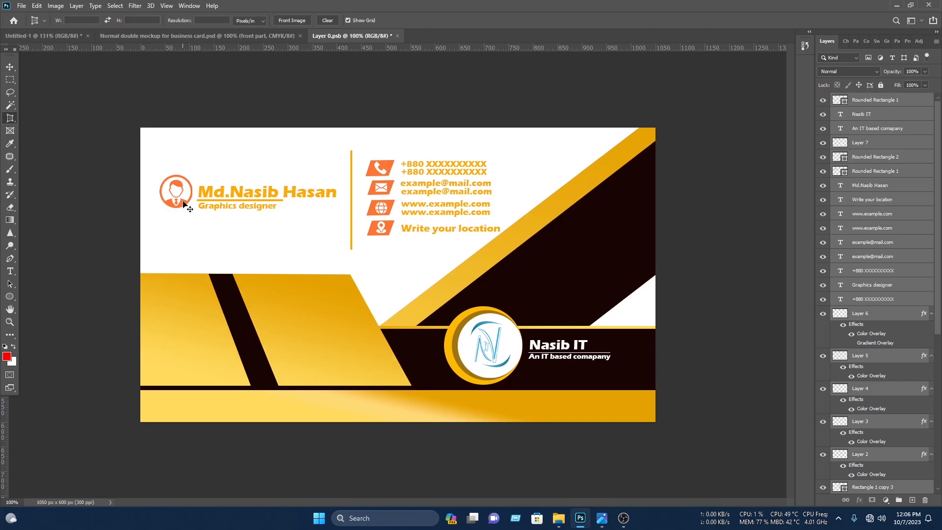
Save and close the front part smart object, and return to the mockup document to view the card stack up close
key("ctrl+s")
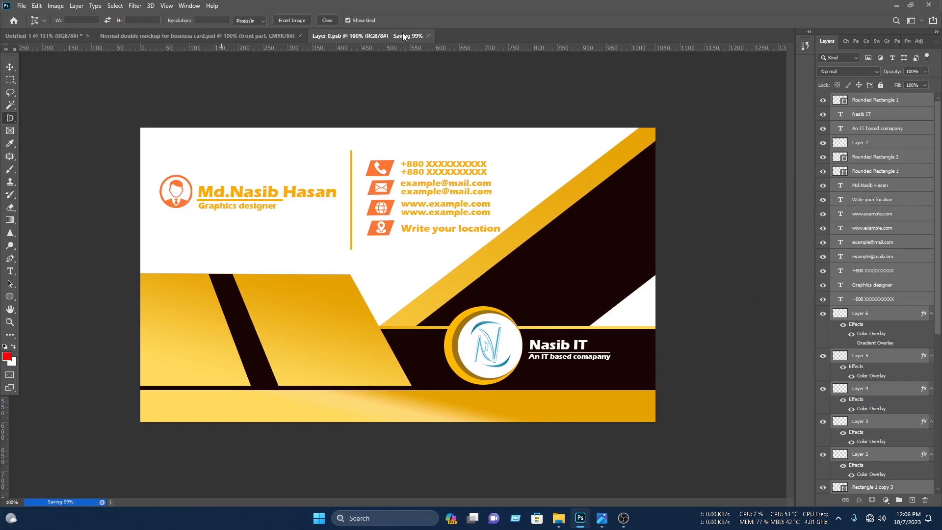
left_click(398, 36)
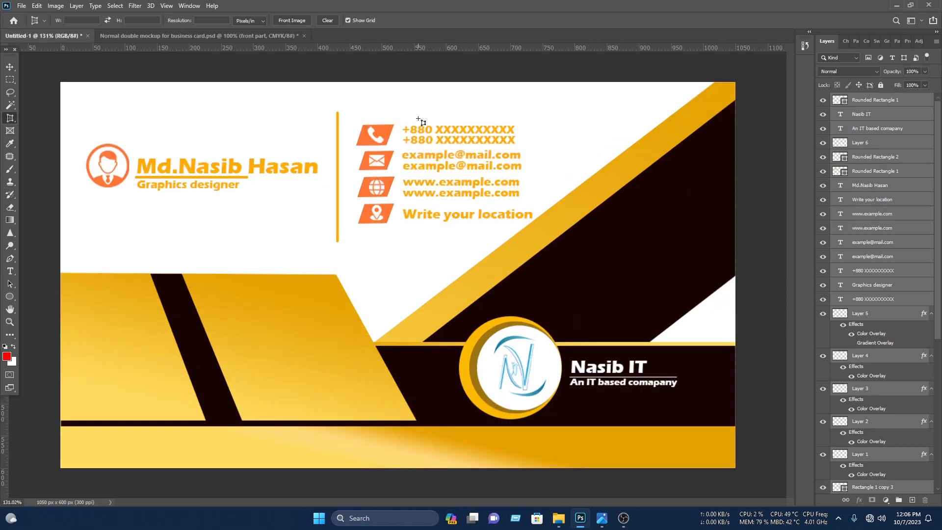
left_click(266, 37)
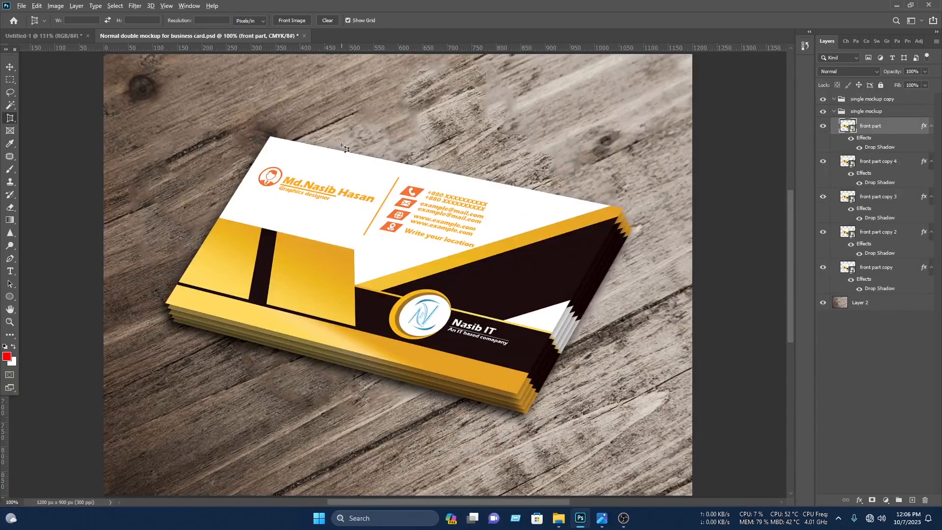
scroll(345, 148, "up", 3)
scroll(434, 242, "down", 2)
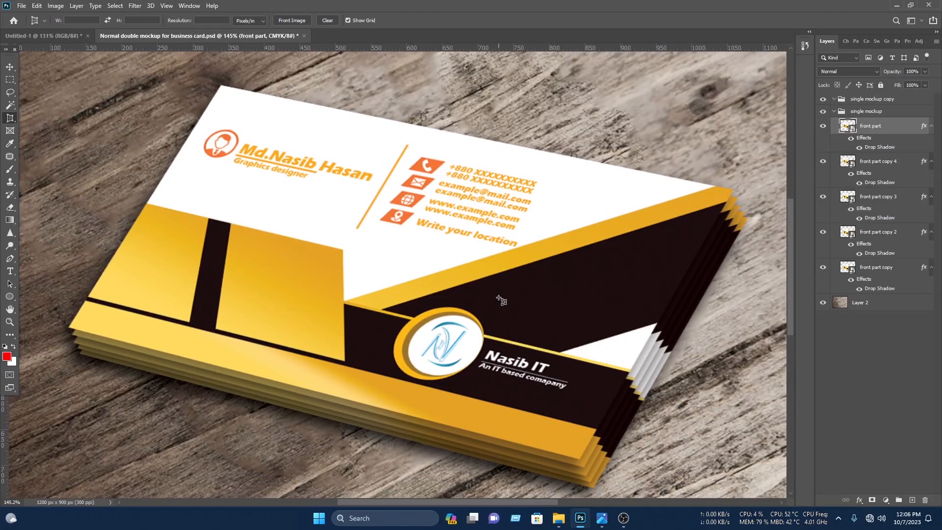
key("v")
left_click(336, 238)
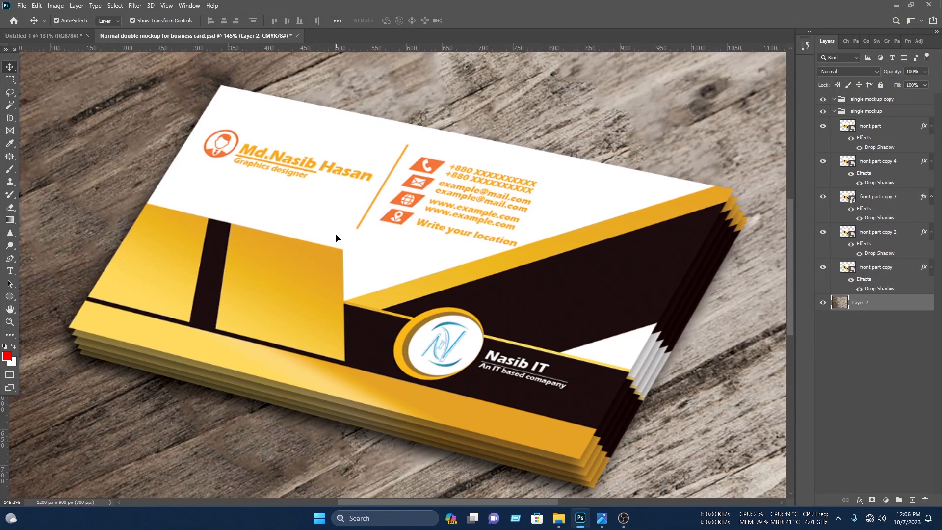